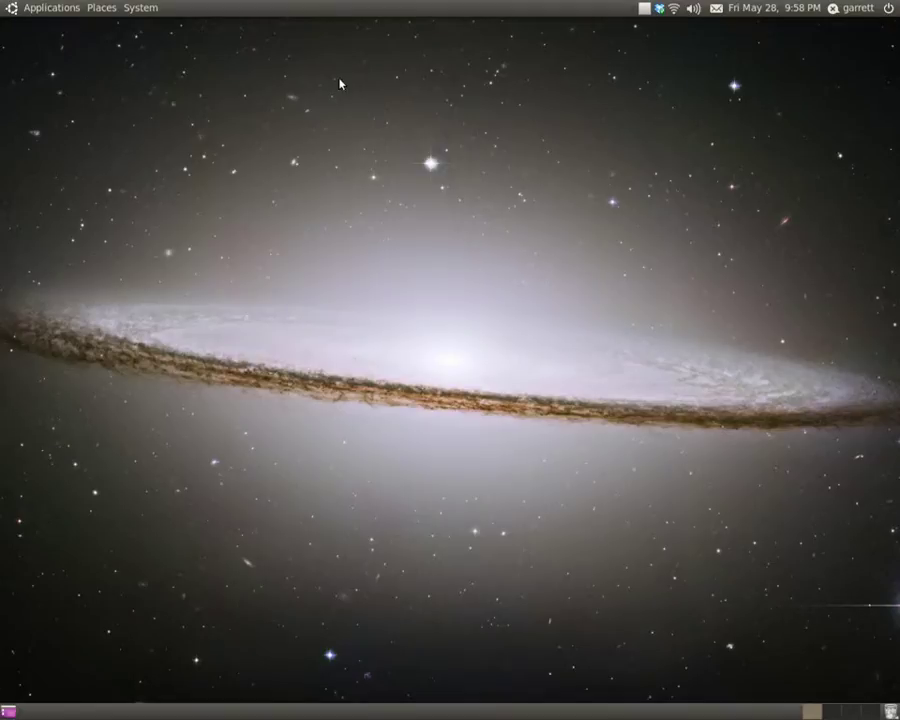
# - Launch Firefox from the Applications > Internet menu
pyautogui.click(45, 11)
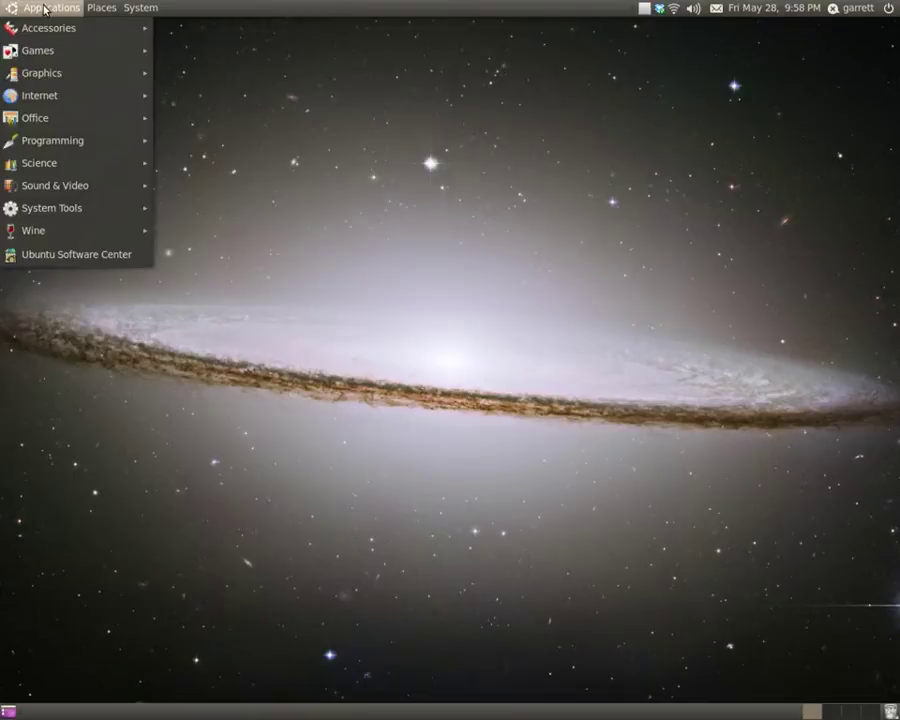
pyautogui.moveTo(82, 94)
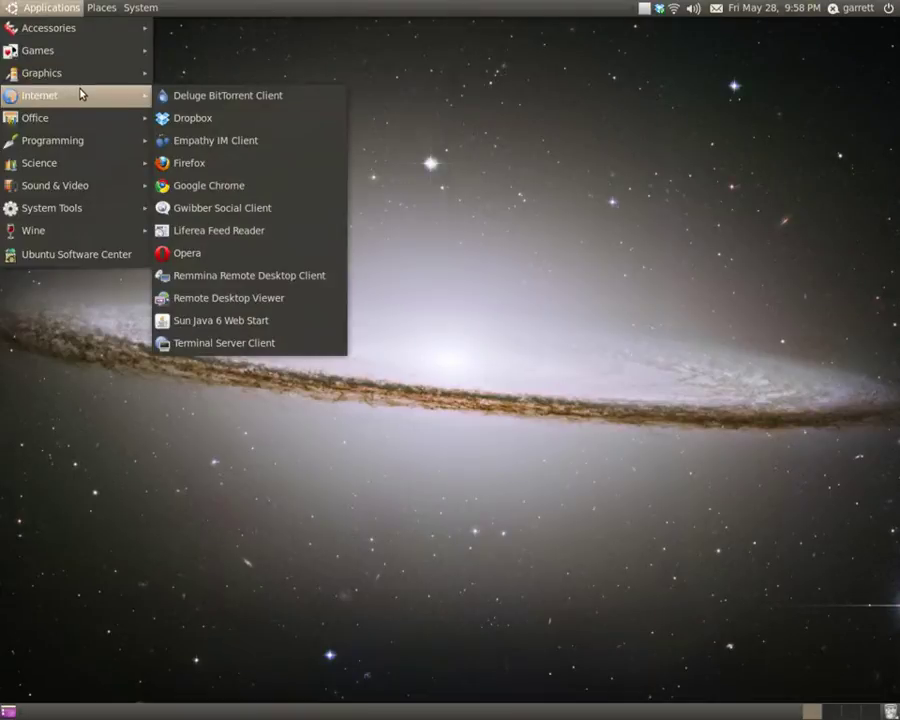
pyautogui.click(272, 160)
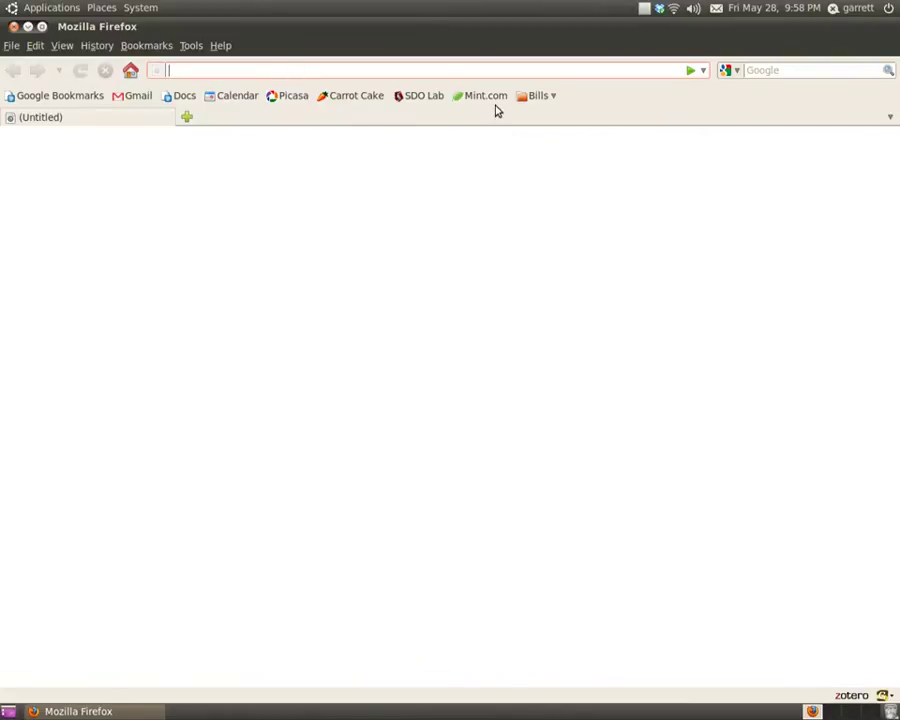
# - Google 'fireox' and open the Firefox web browser result on mozilla.com
pyautogui.click(763, 70)
pyautogui.write('g')
pyautogui.press('BackSpace')
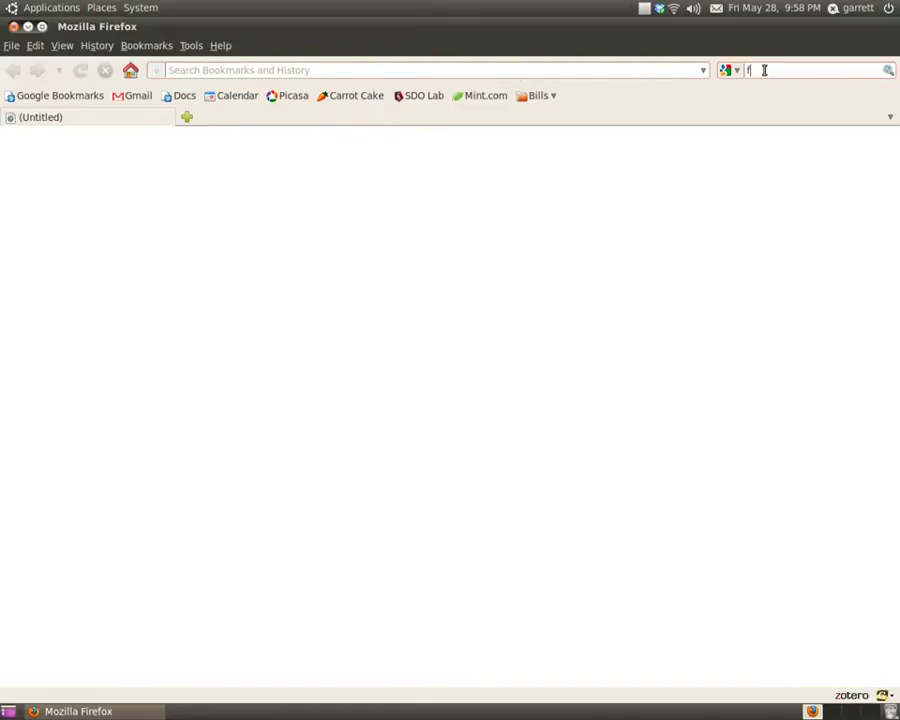
pyautogui.write('fir')
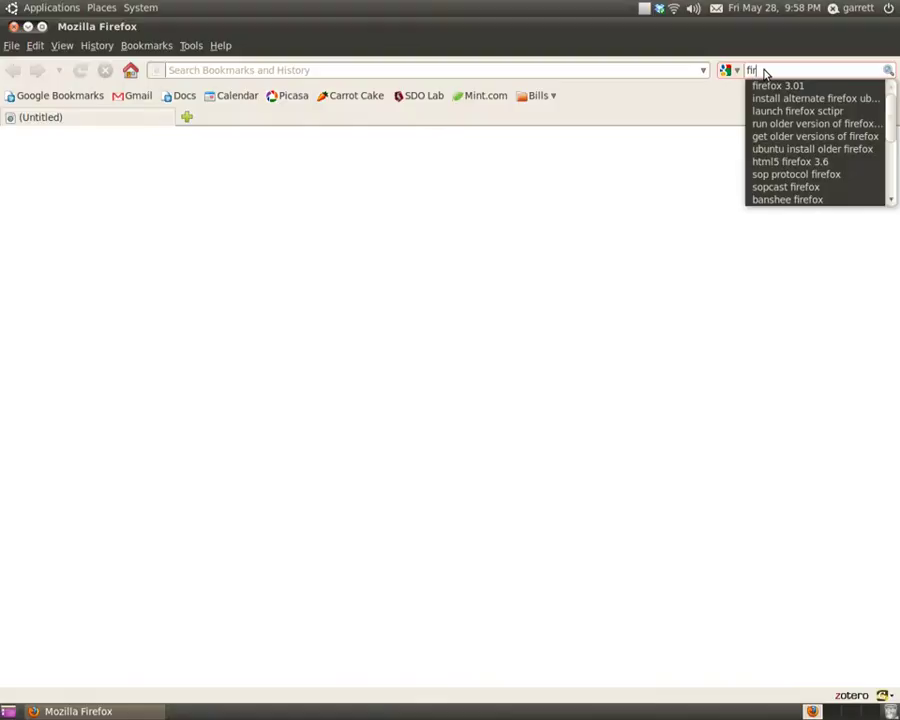
pyautogui.write('eox')
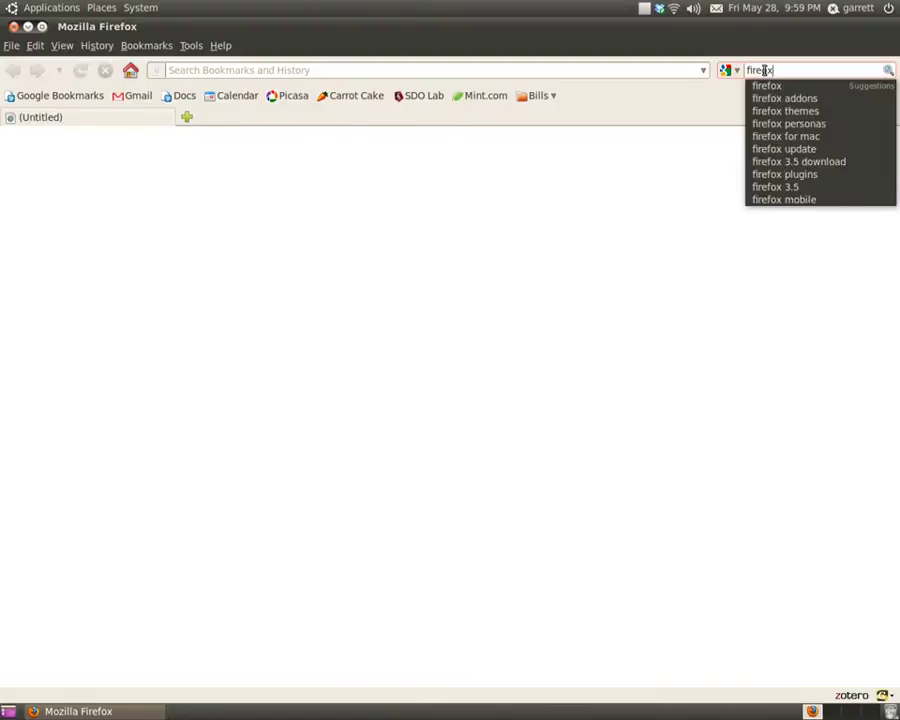
pyautogui.press('Return')
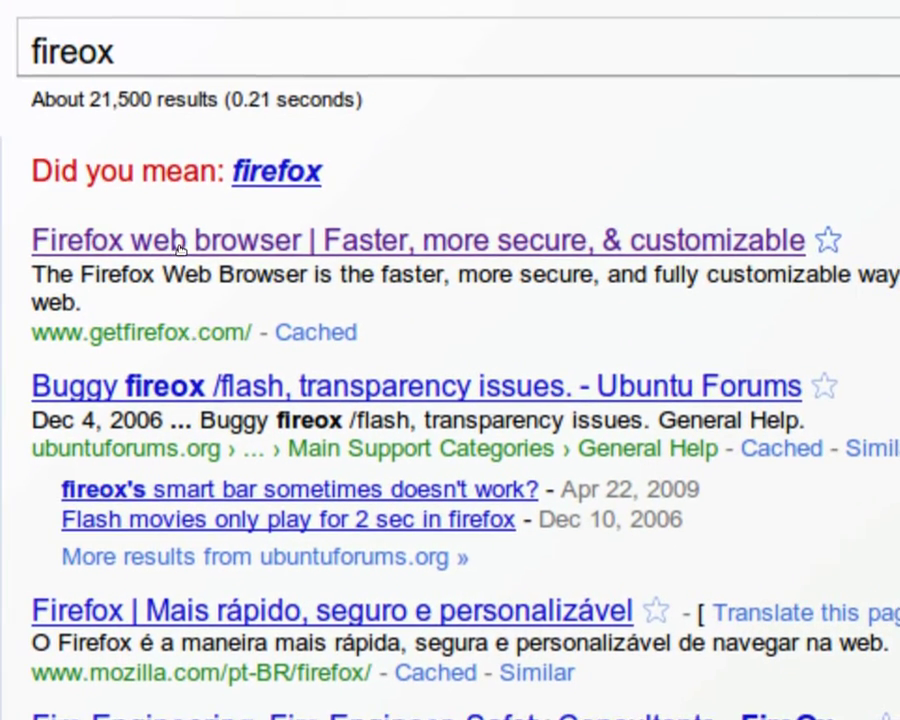
pyautogui.click(180, 248)
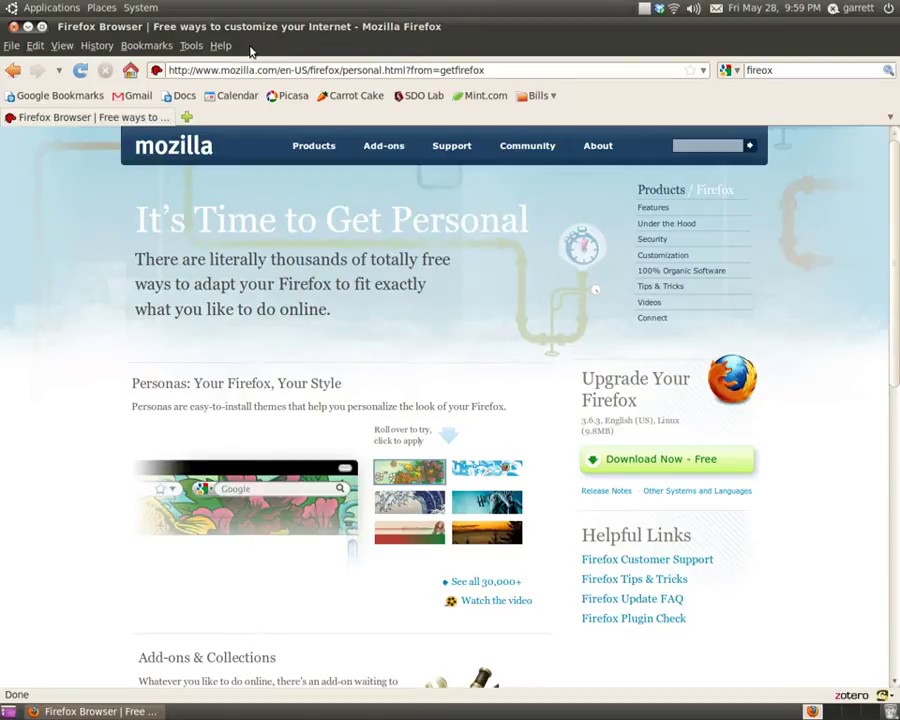
# - Look through the Help menu, then launch Ubuntu Software Center from Applications
pyautogui.click(223, 46)
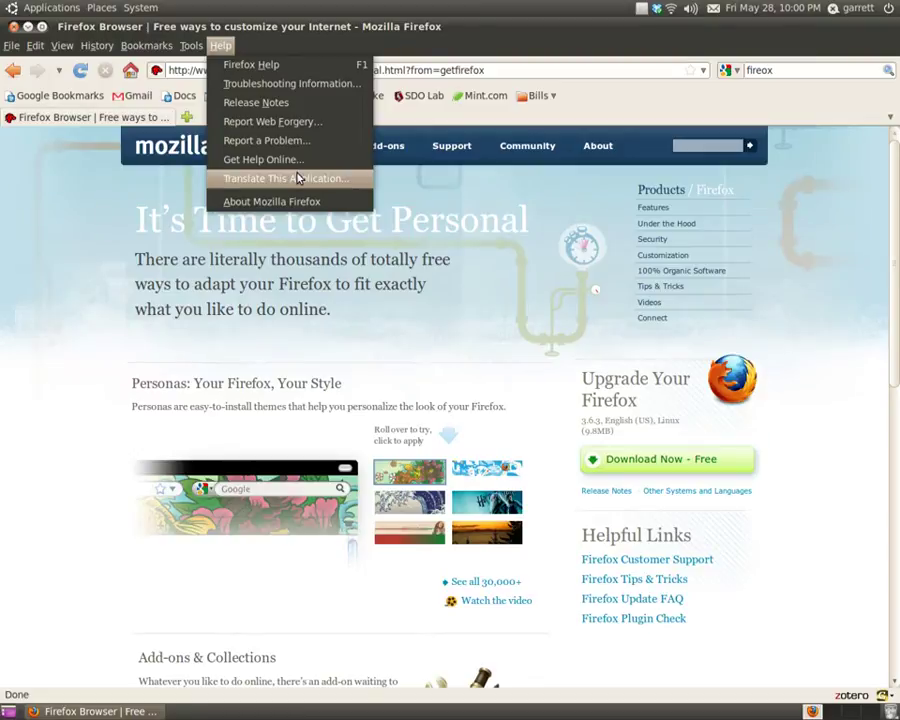
pyautogui.click(314, 29)
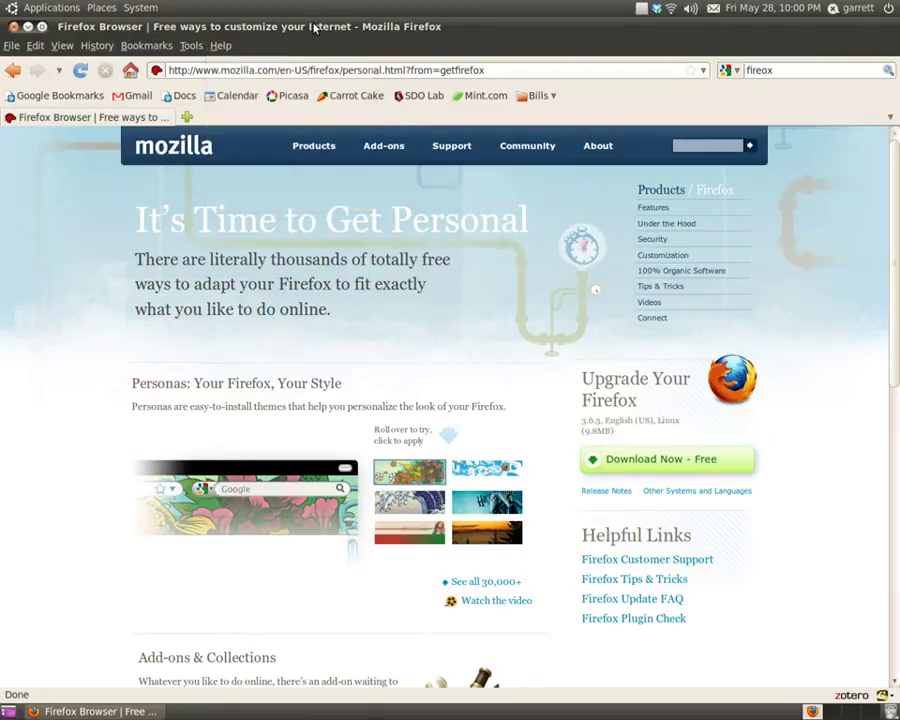
pyautogui.click(28, 7)
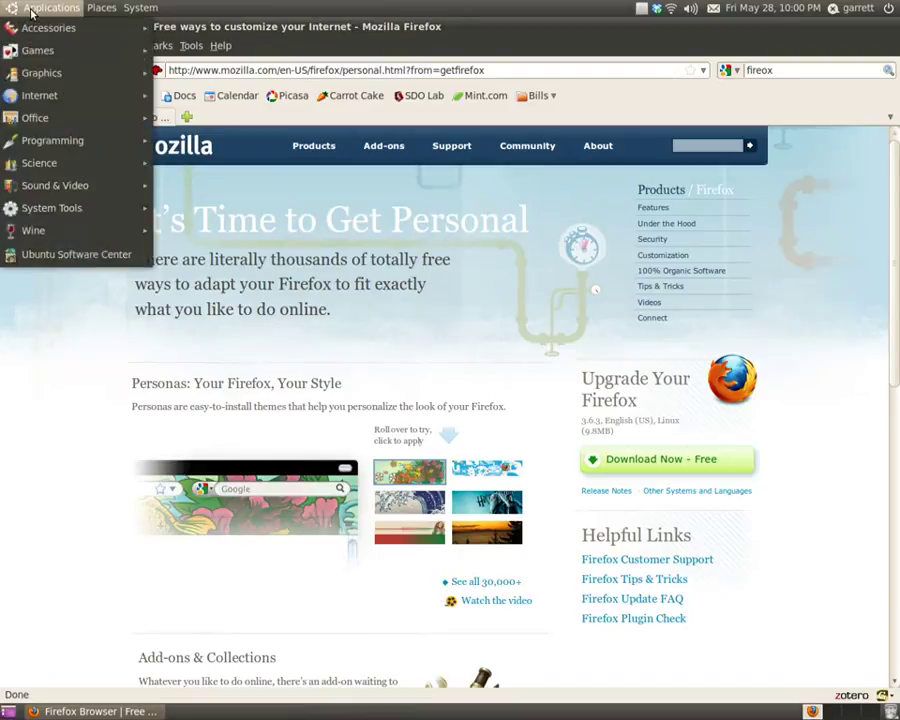
pyautogui.click(60, 255)
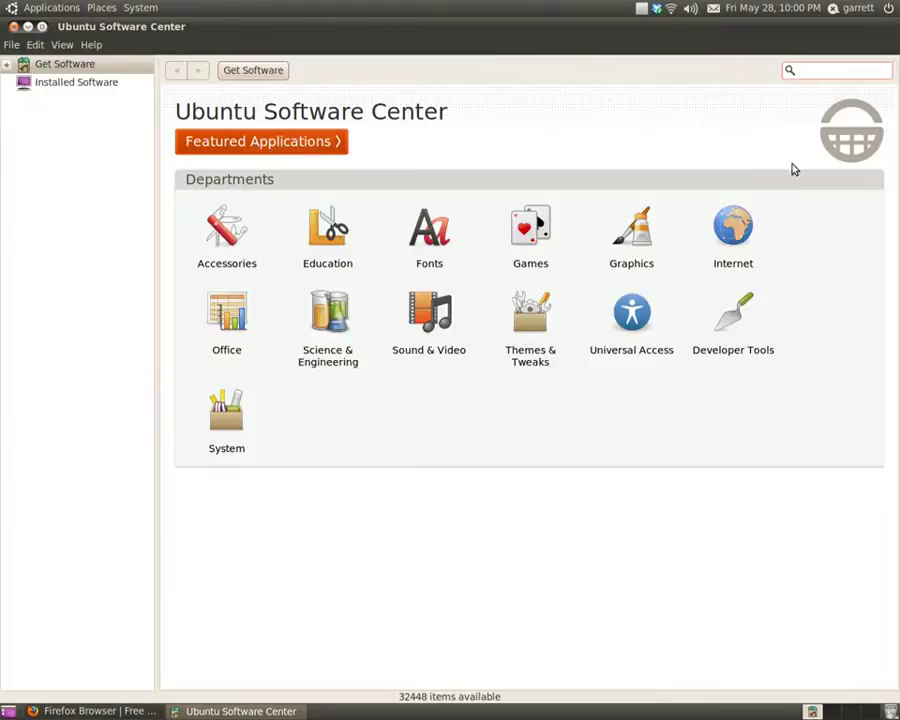
# - Search the Software Center for 'firefox' and view its details, showing version 3.6.3 installed
pyautogui.click(840, 72)
pyautogui.write('firefox')
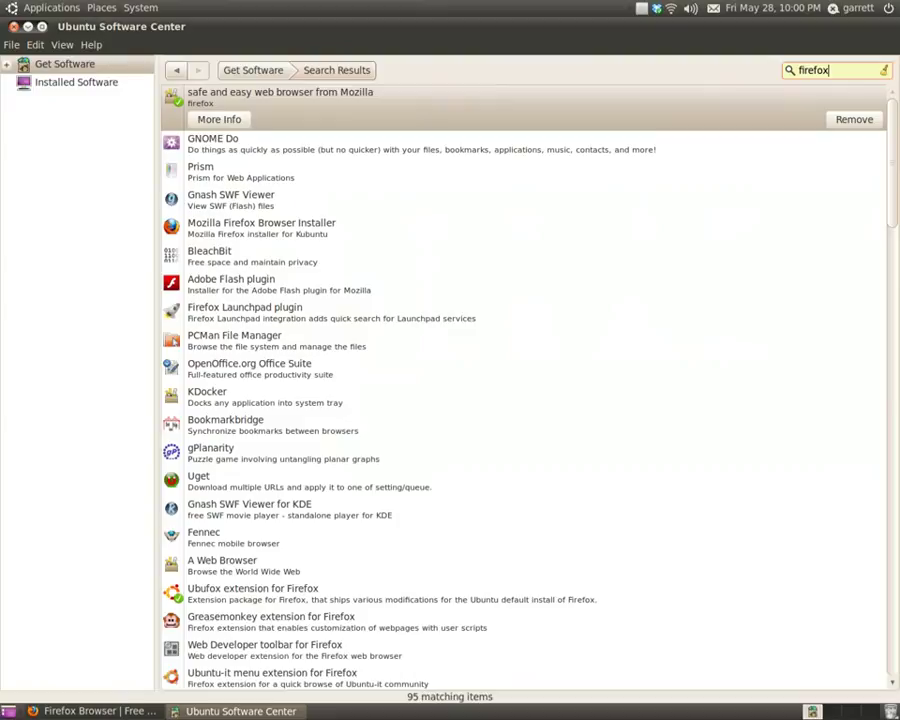
pyautogui.click(219, 120)
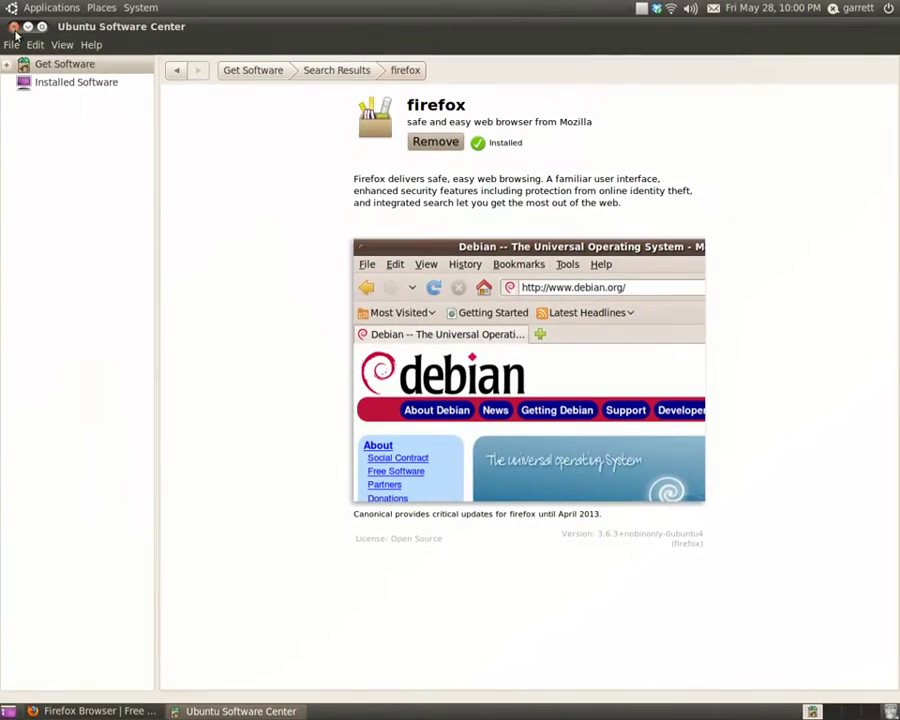
# - Close Software Center and reach addons.mozilla.org via Tools > Add-ons > Get Add-ons
pyautogui.click(13, 26)
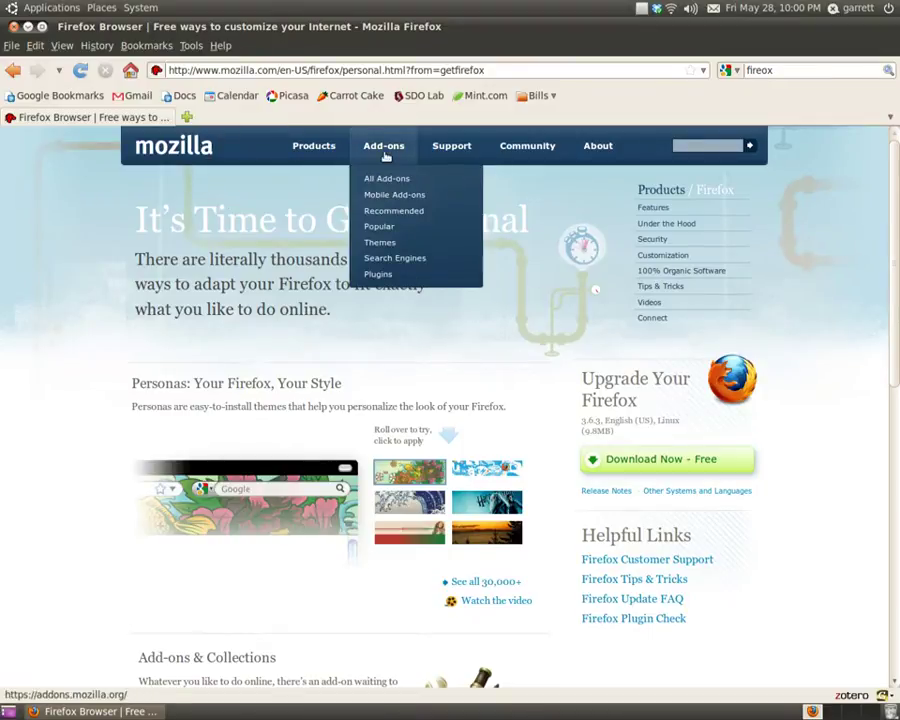
pyautogui.click(188, 46)
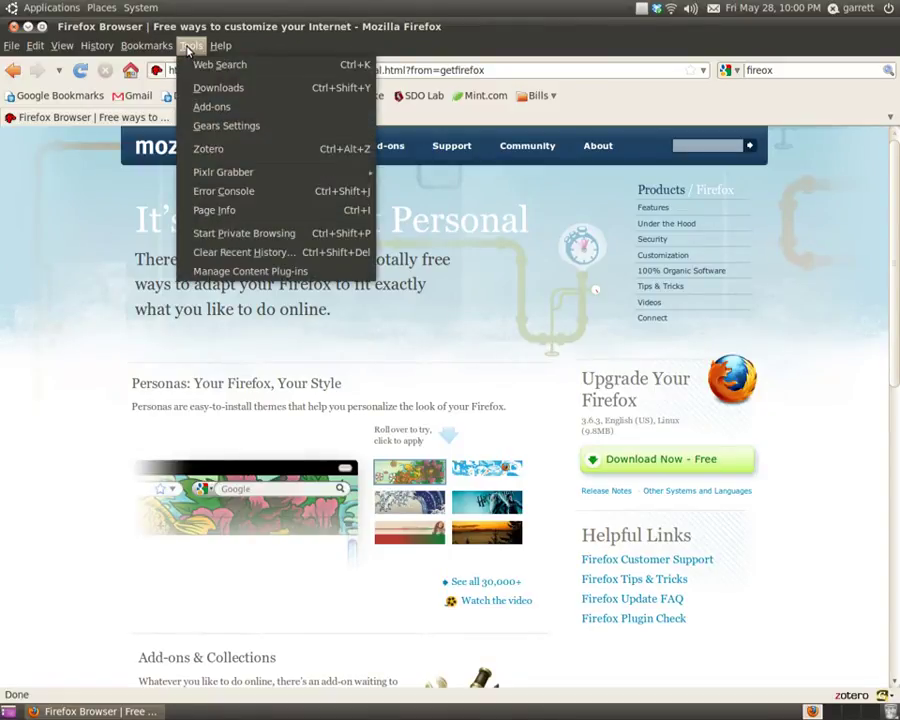
pyautogui.click(198, 106)
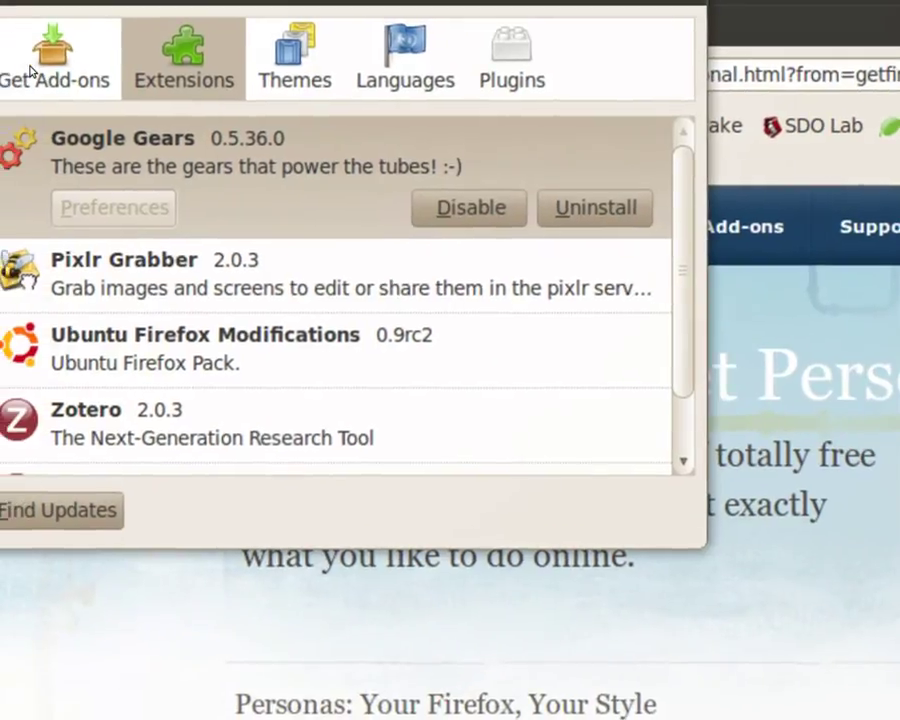
pyautogui.click(49, 80)
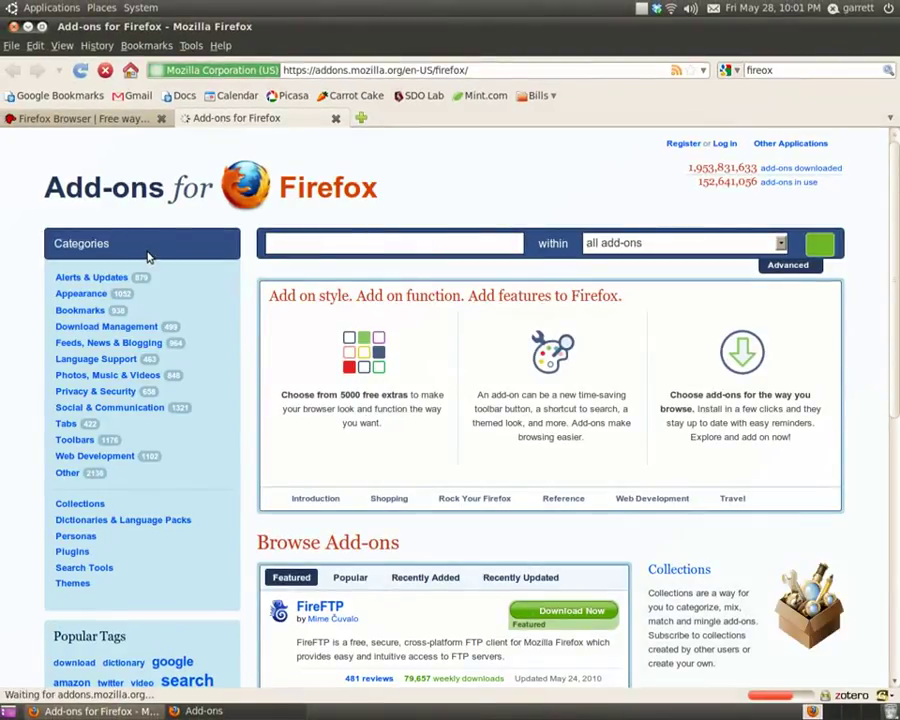
# - Search the add-ons site for 'grease', install Greasemonkey, and reselect the search query
pyautogui.click(370, 243)
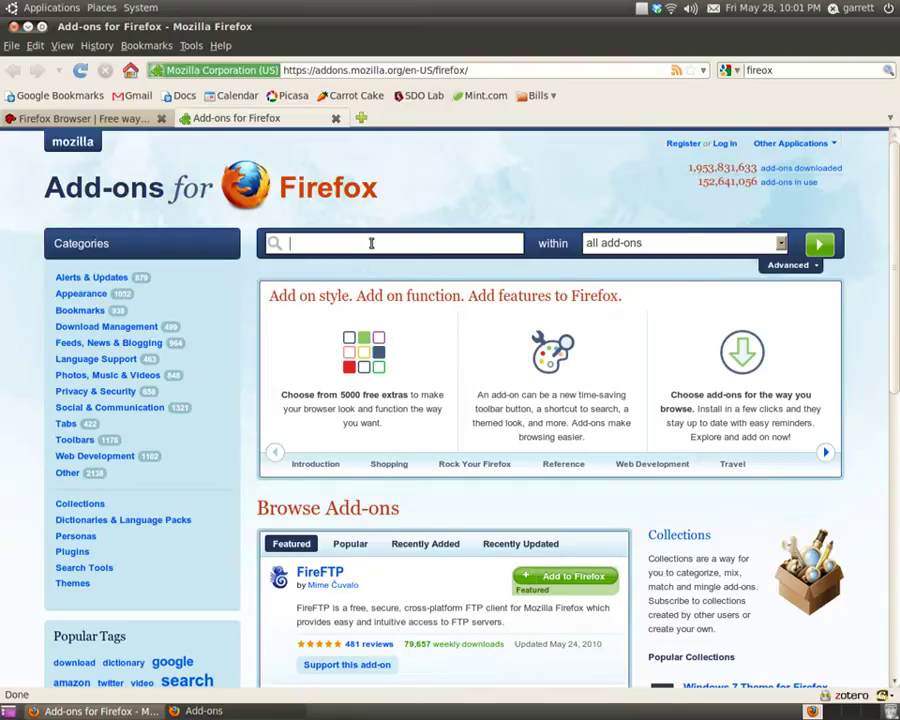
pyautogui.write('greasemonkey')
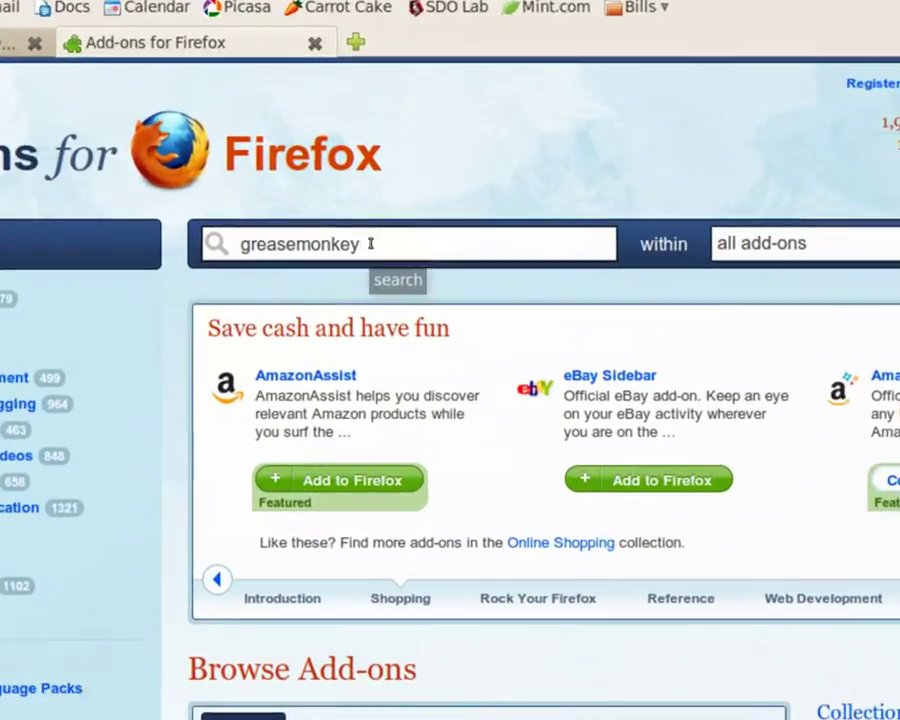
pyautogui.press('Return')
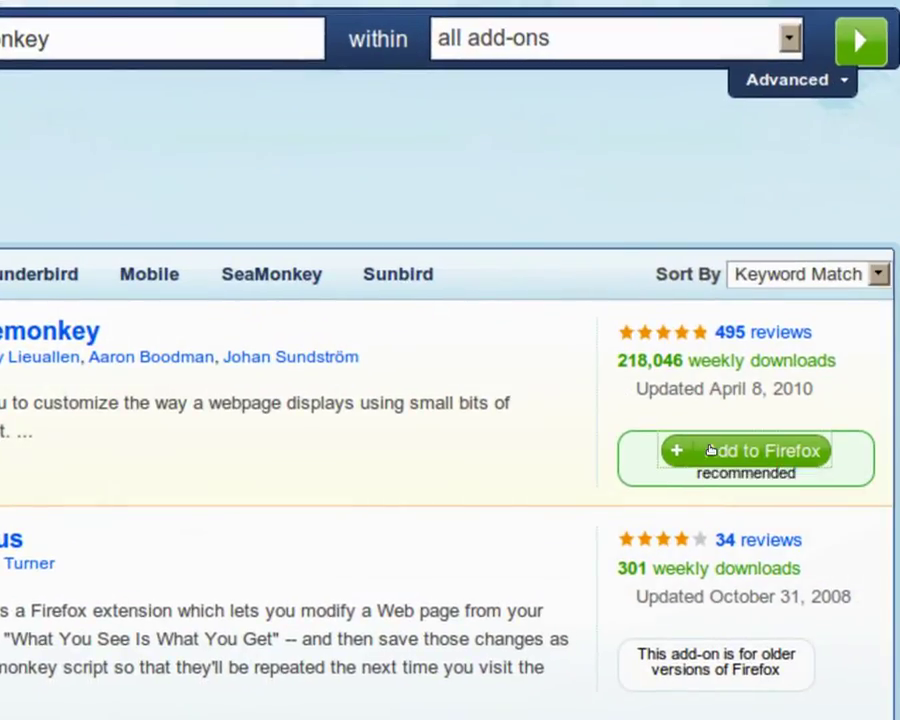
pyautogui.click(711, 450)
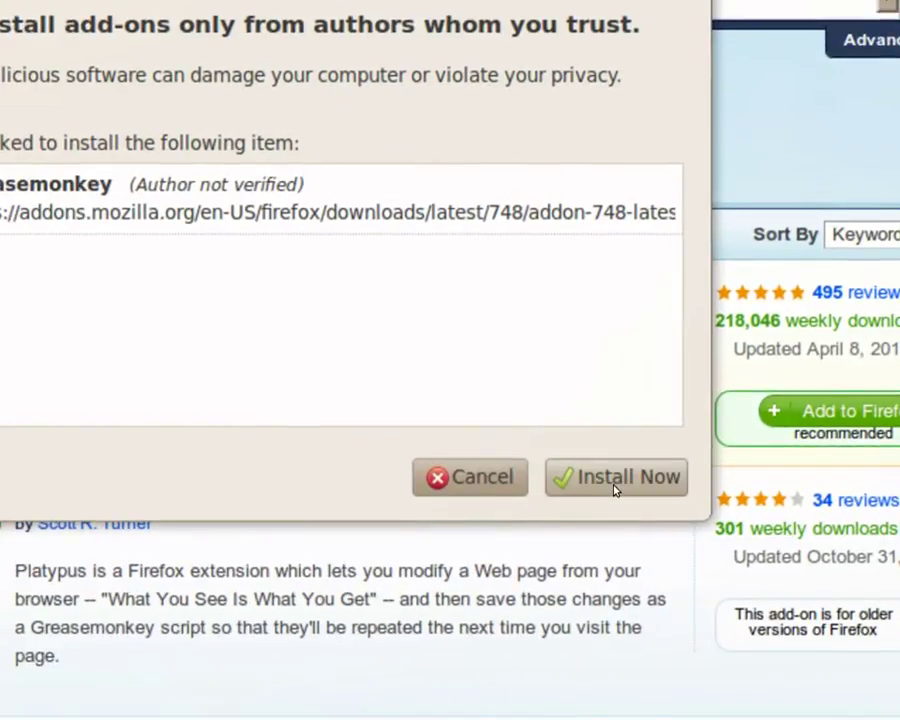
pyautogui.click(614, 478)
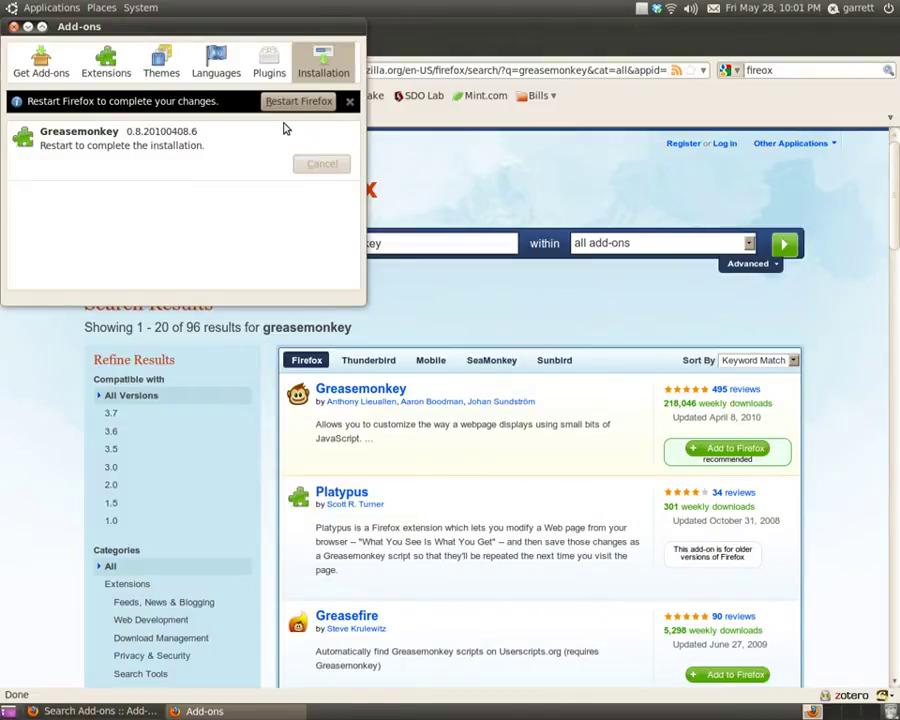
pyautogui.click(397, 247)
pyautogui.moveTo(396, 246); pyautogui.dragTo(270, 246)
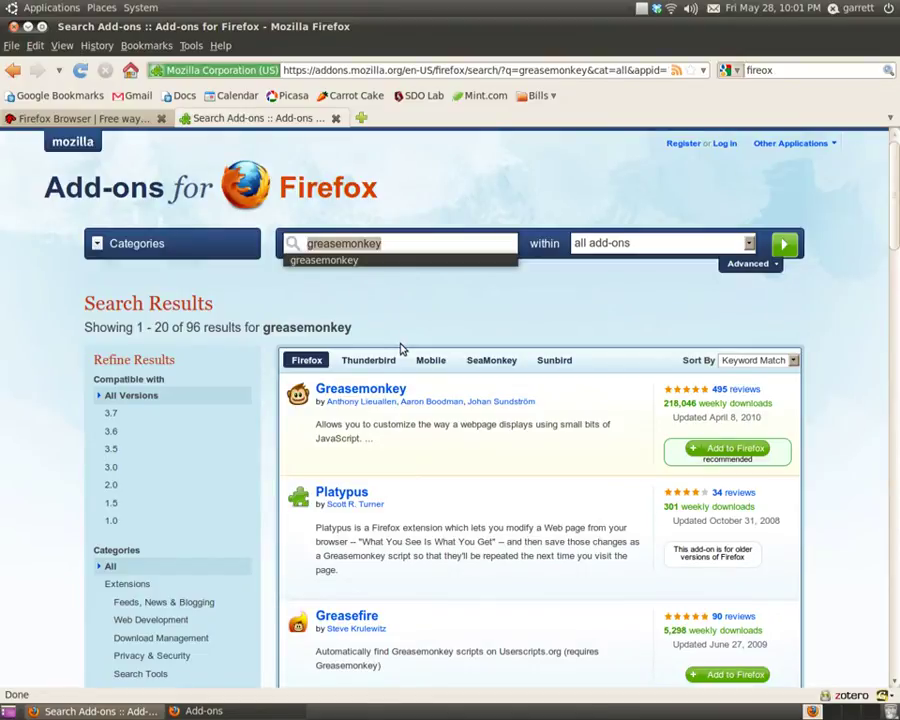
# - Search the add-ons site for 'firebug' and install Firebug 1.5.4
pyautogui.write('firebug')
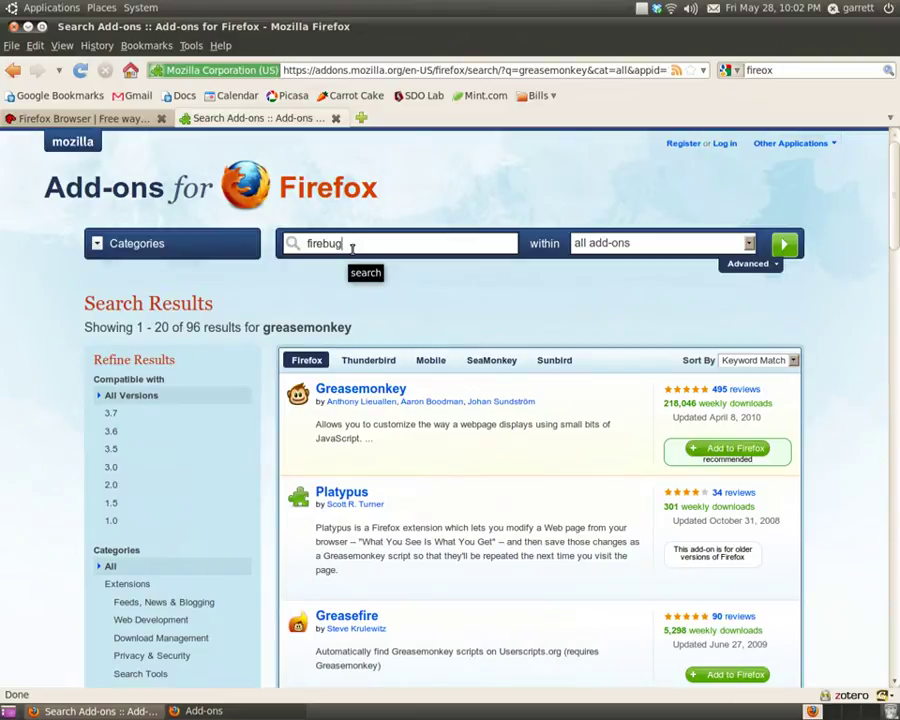
pyautogui.press('Return')
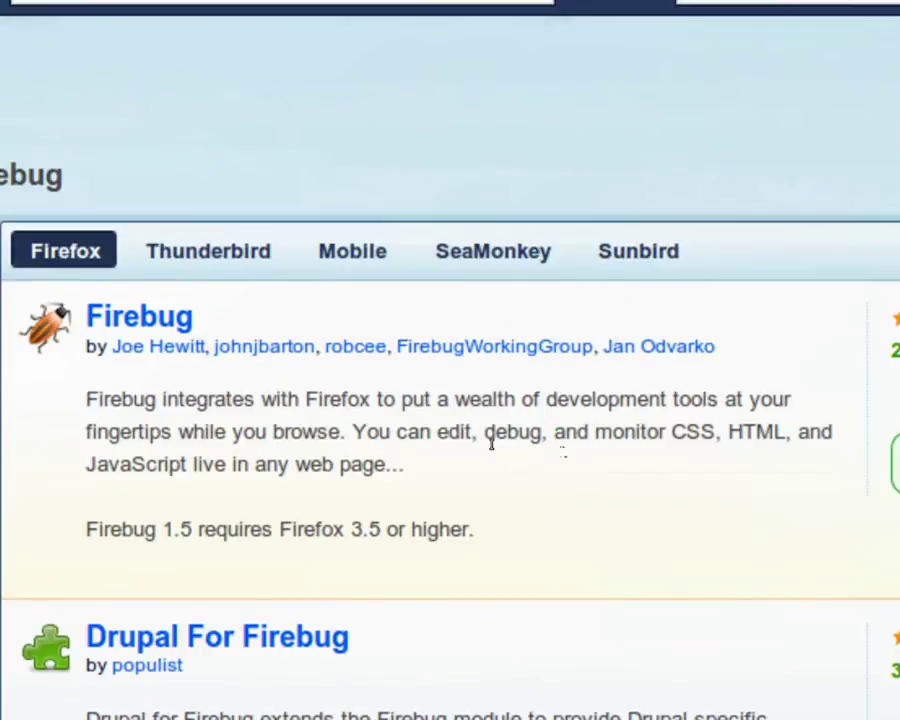
pyautogui.click(740, 428)
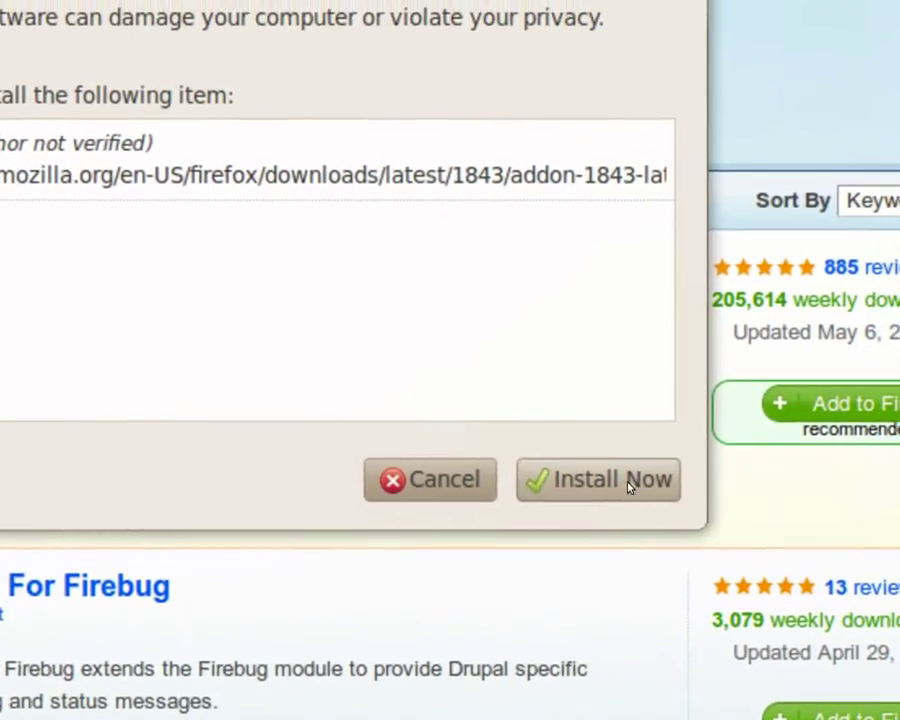
pyautogui.click(655, 533)
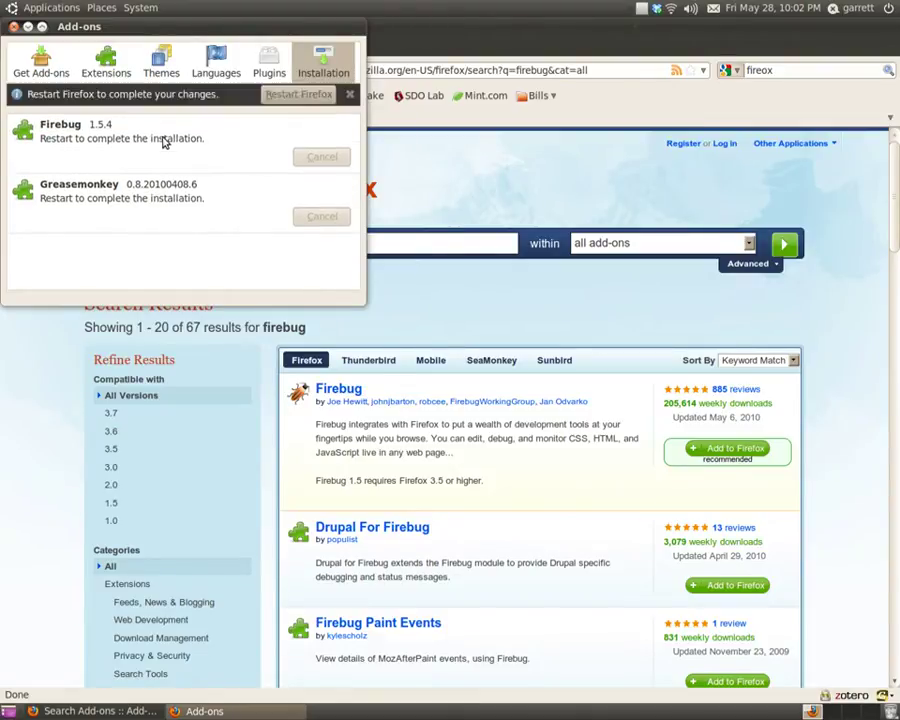
# - Restart Firefox and review Firebug 1.5.4 and Greasemonkey in the Extensions list
pyautogui.click(298, 101)
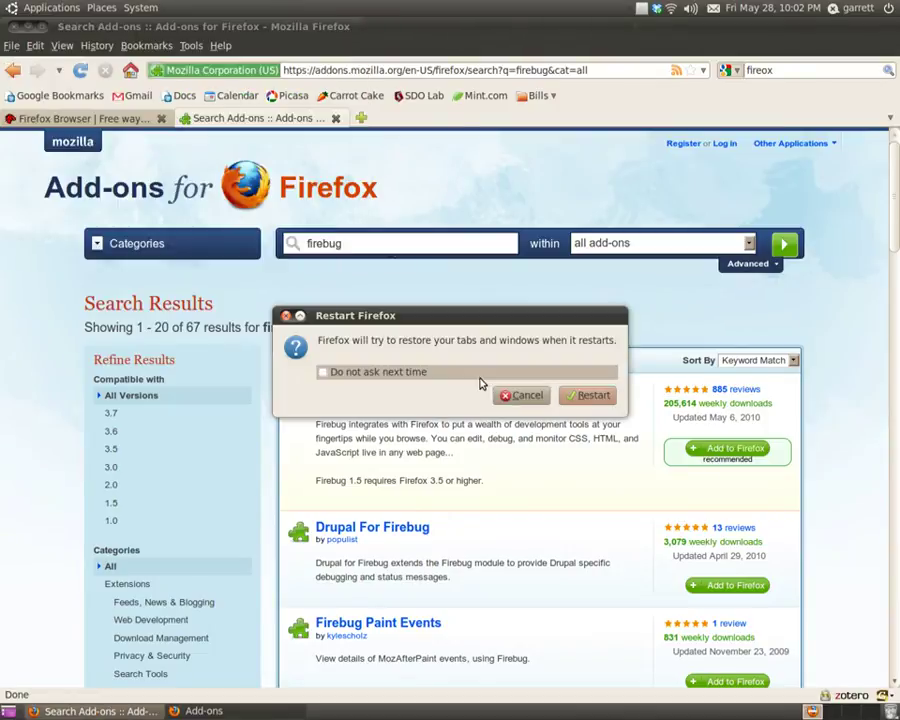
pyautogui.click(592, 395)
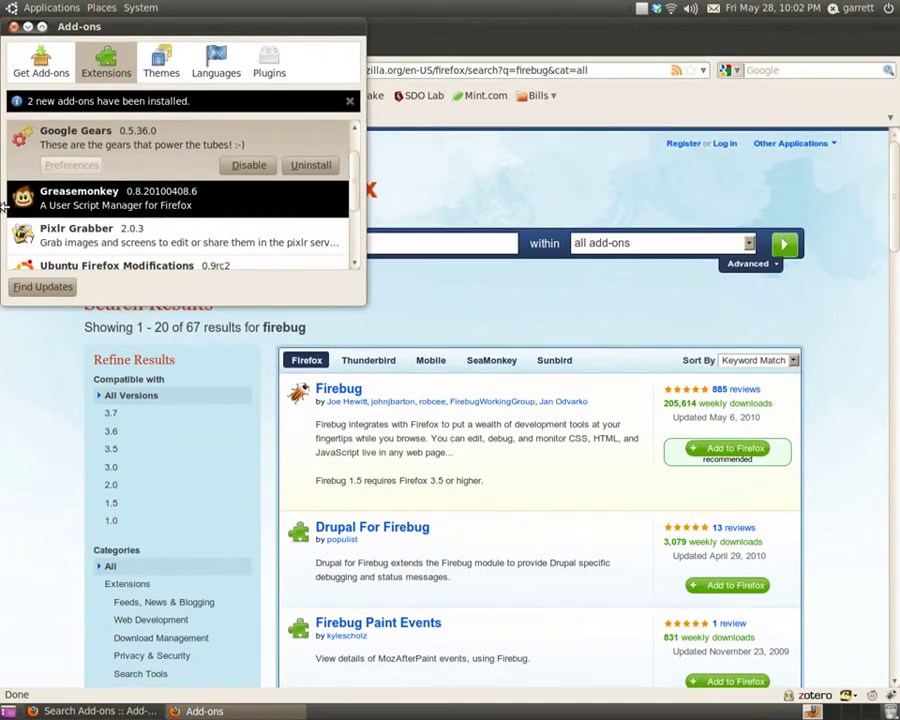
pyautogui.scroll(-1, 22, 138)
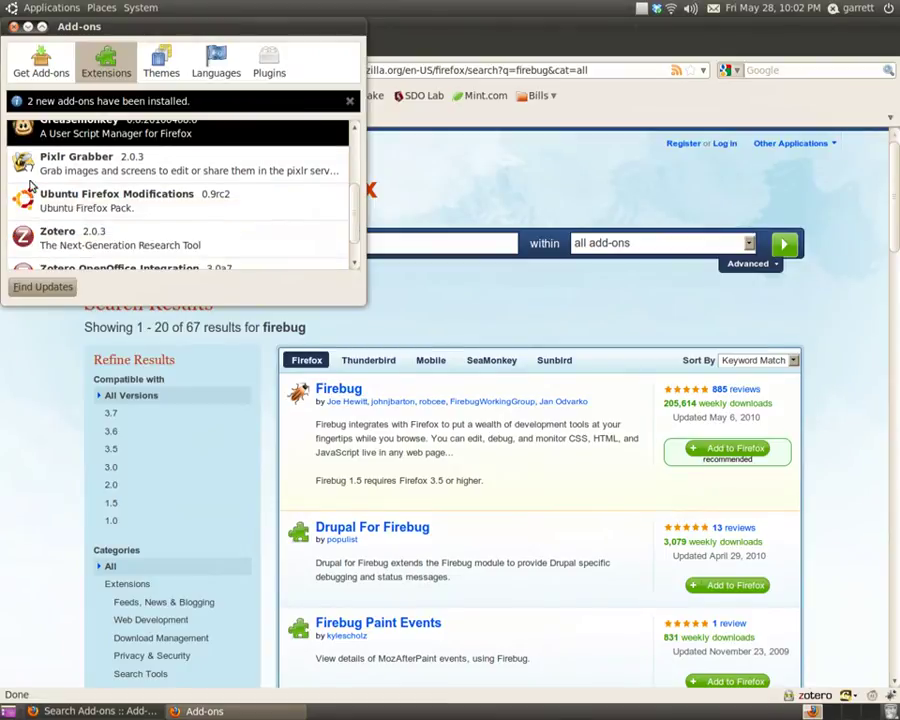
pyautogui.scroll(-1, 22, 138)
pyautogui.scroll(4, 33, 180)
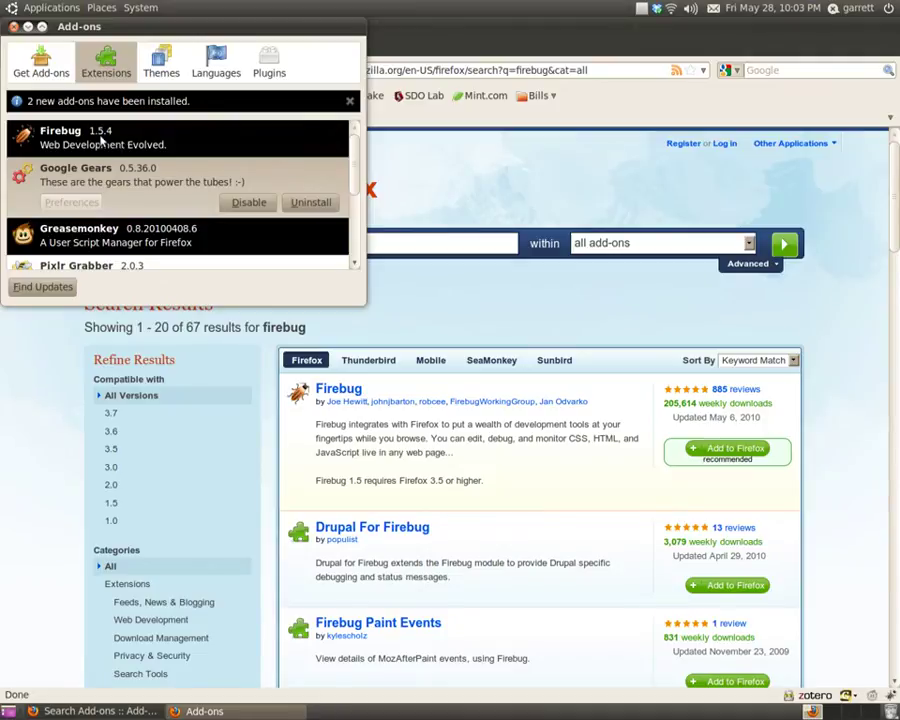
# - Close the Add-ons window and enable Greasemonkey from its status-bar icon
pyautogui.click(14, 27)
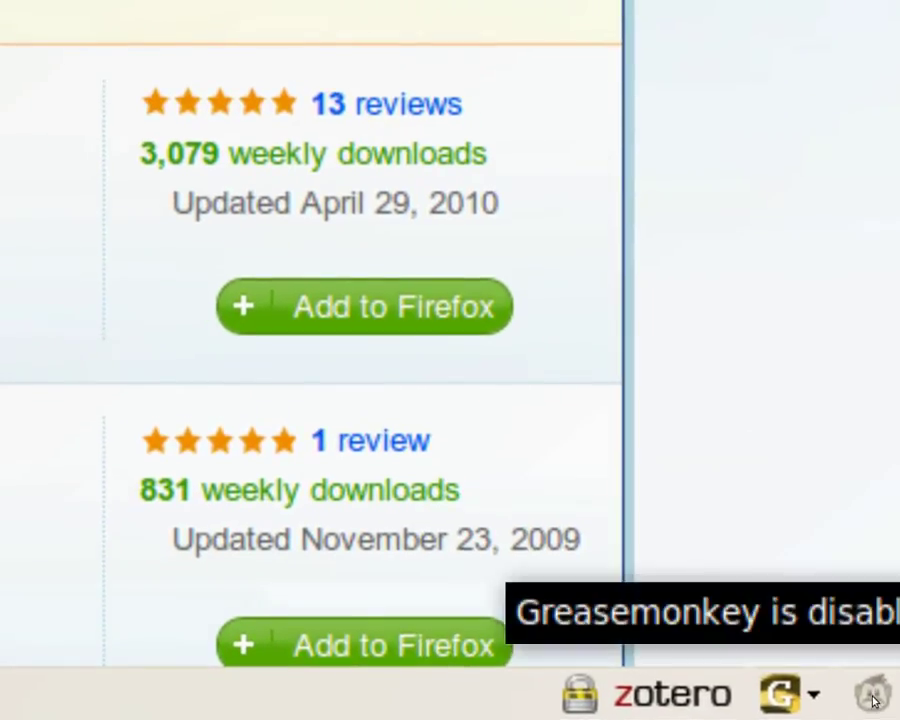
pyautogui.click(872, 697)
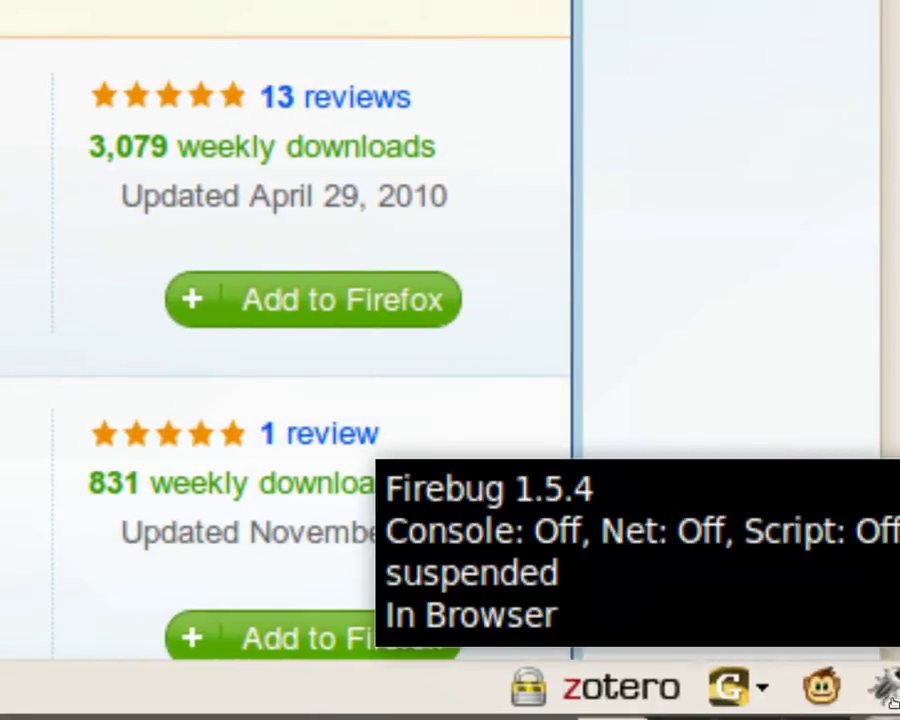
pyautogui.click(886, 692)
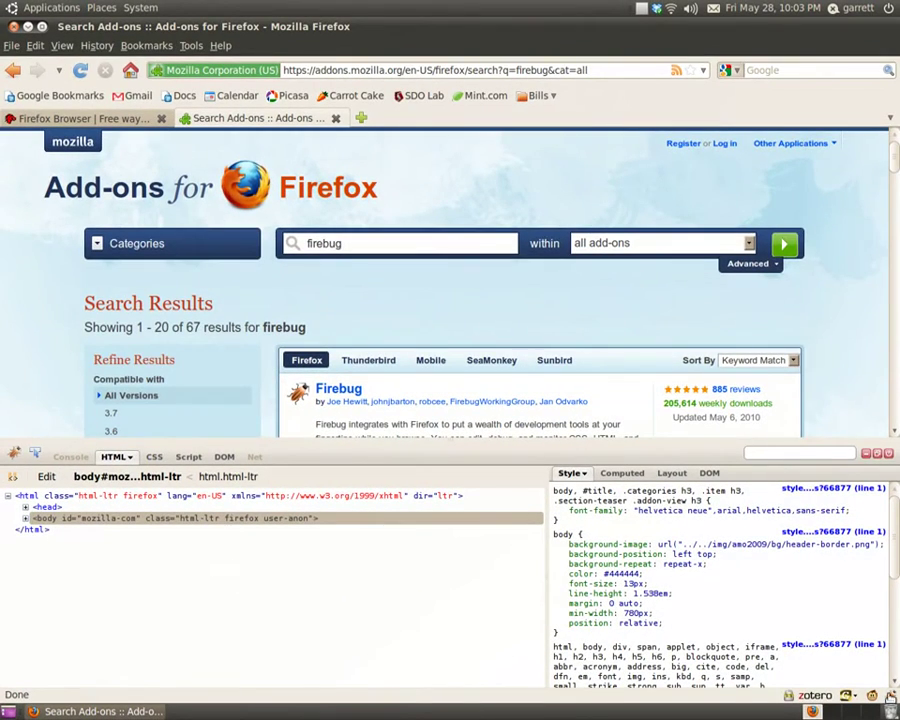
pyautogui.click(890, 696)
pyautogui.click(890, 696)
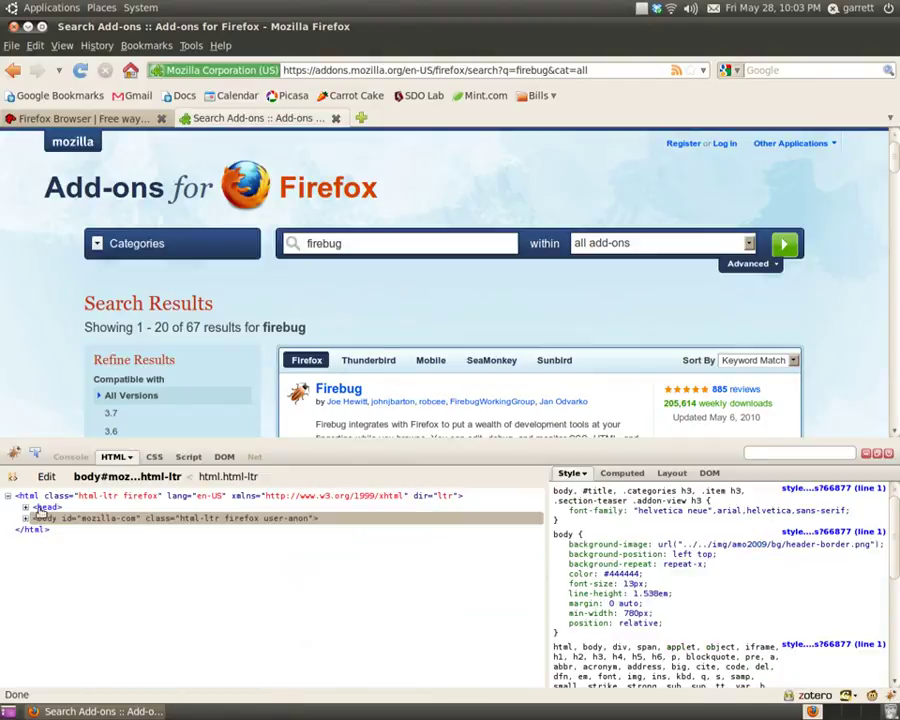
pyautogui.click(26, 518)
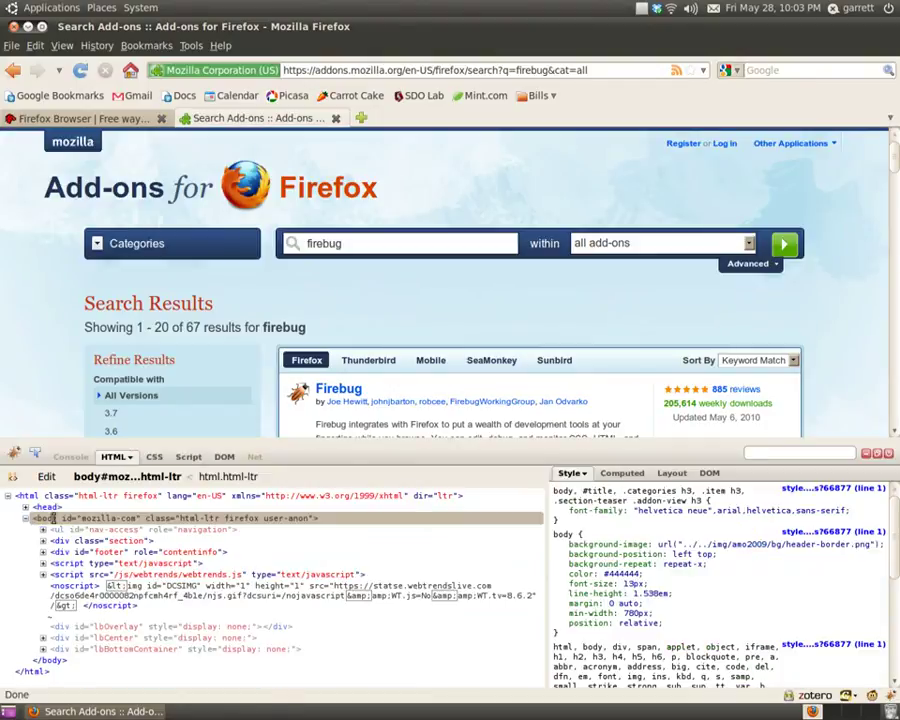
pyautogui.click(26, 518)
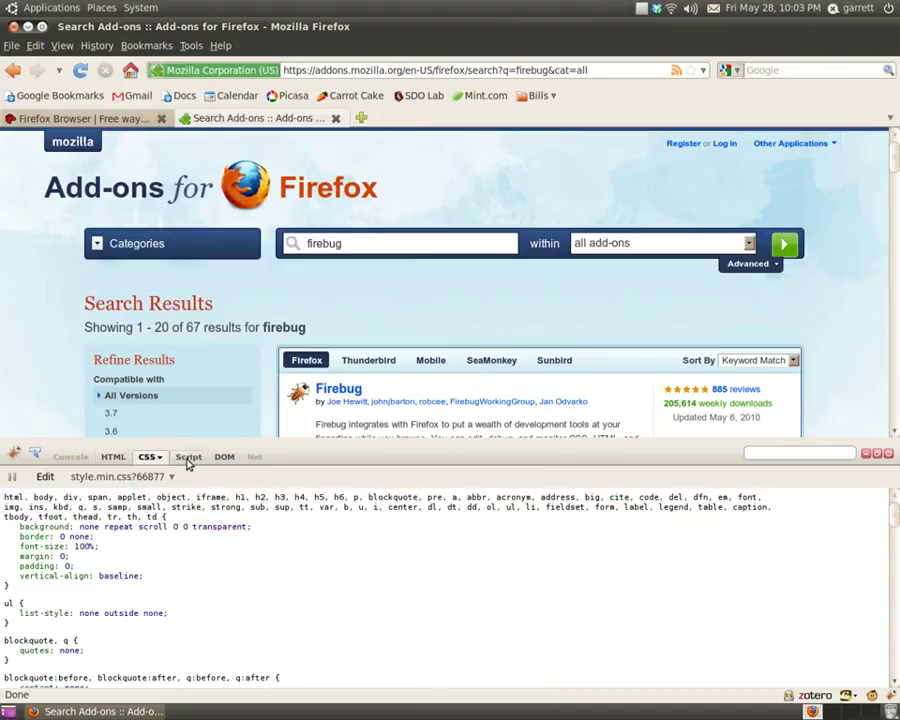
pyautogui.click(112, 458)
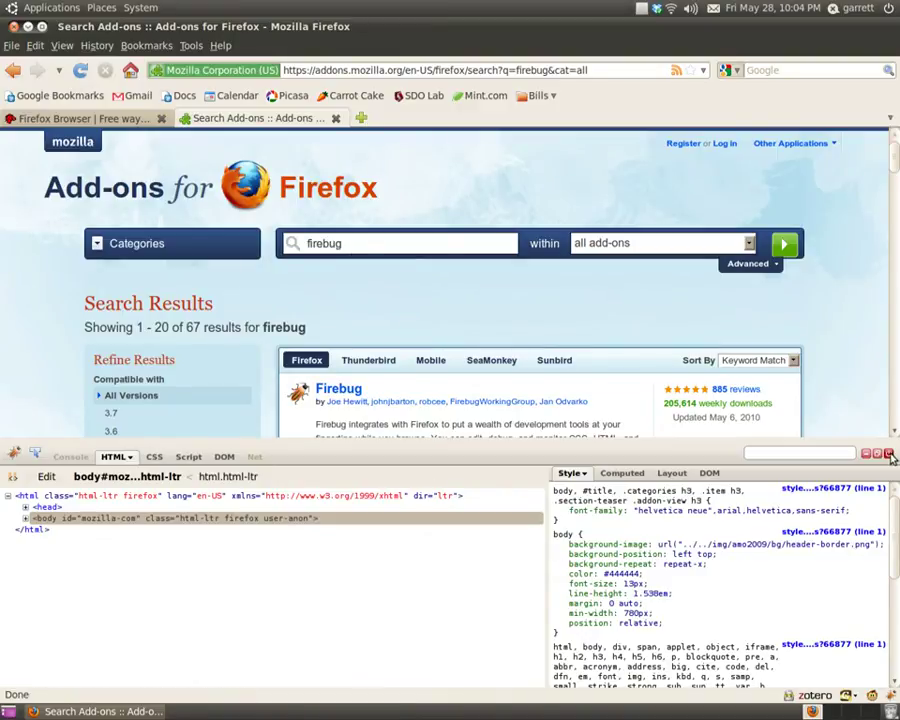
pyautogui.click(889, 455)
# - In a new tab, go to userscripts.org via the 'user' address-bar suggestion
pyautogui.click(361, 118)
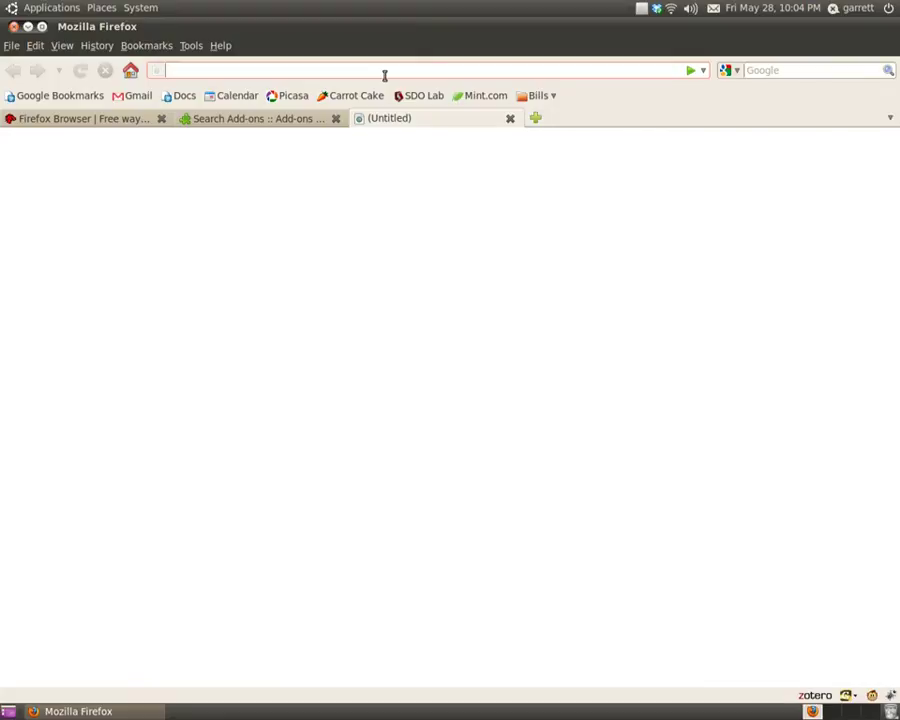
pyautogui.write('s')
pyautogui.press('BackSpace')
pyautogui.write('user')
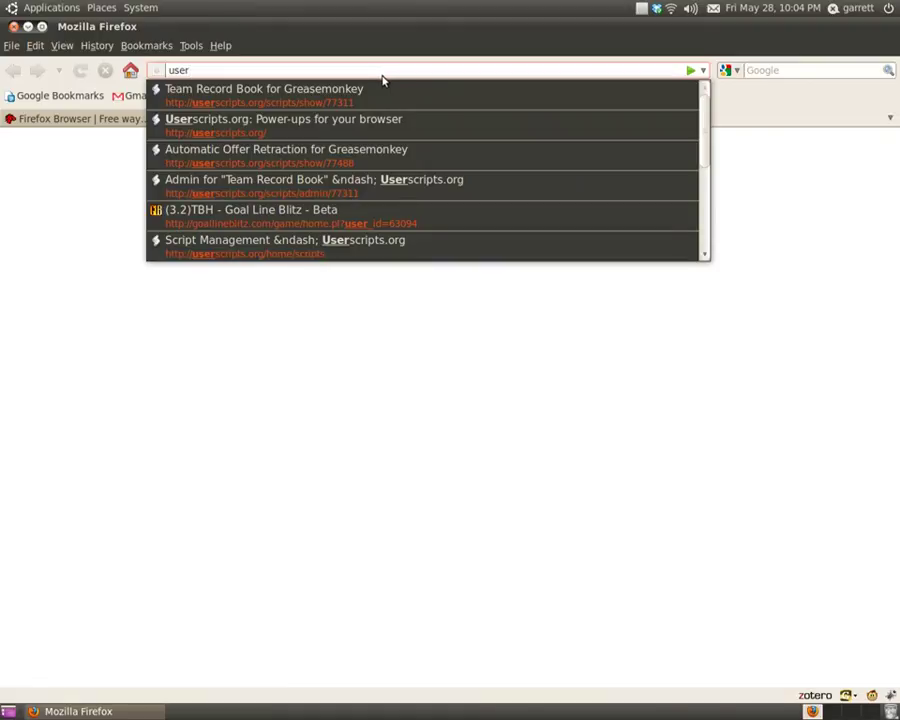
pyautogui.click(237, 133)
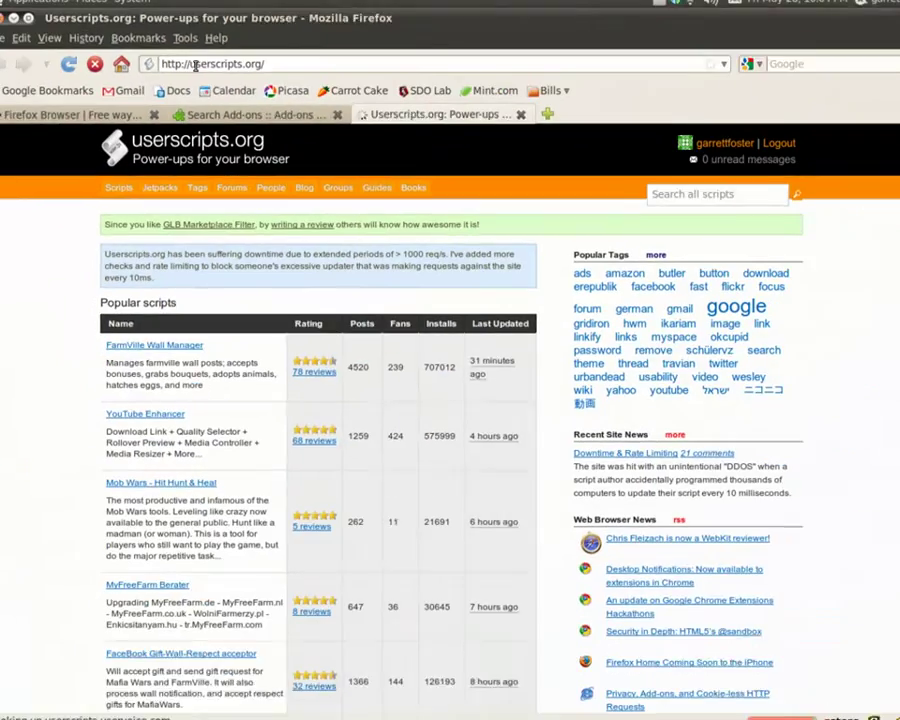
pyautogui.moveTo(680, 153)
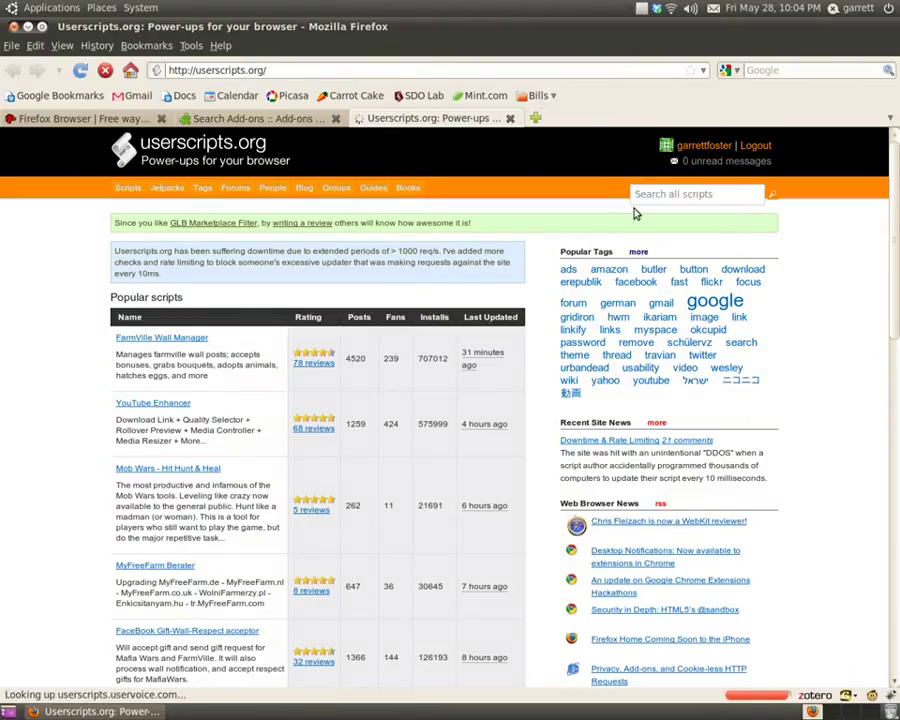
# - Search userscripts.org for 'glb scouting bars' and scroll through the five script results
pyautogui.click(645, 194)
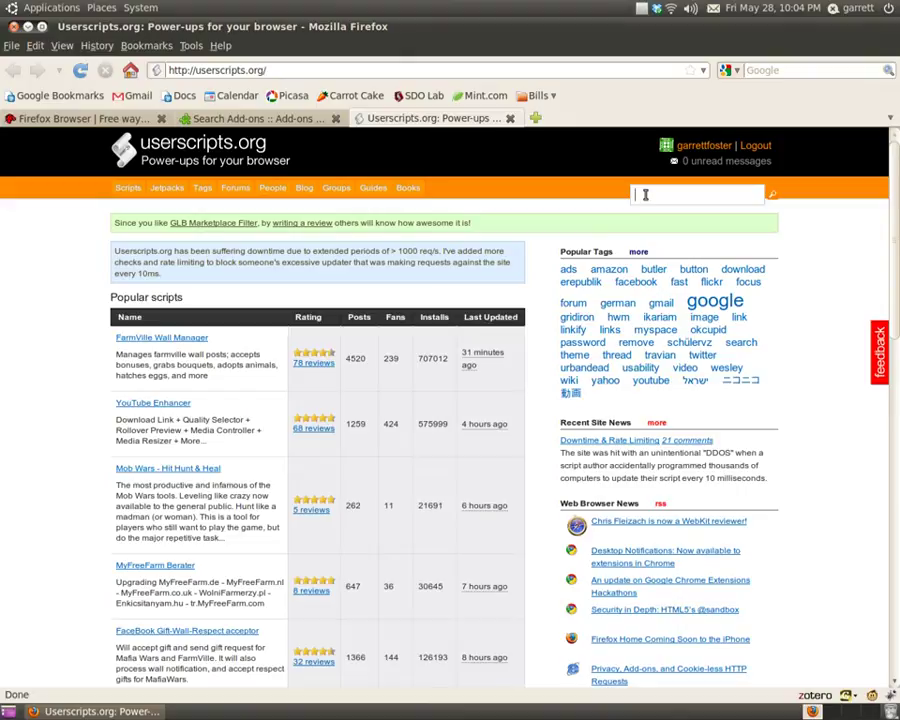
pyautogui.write('glb')
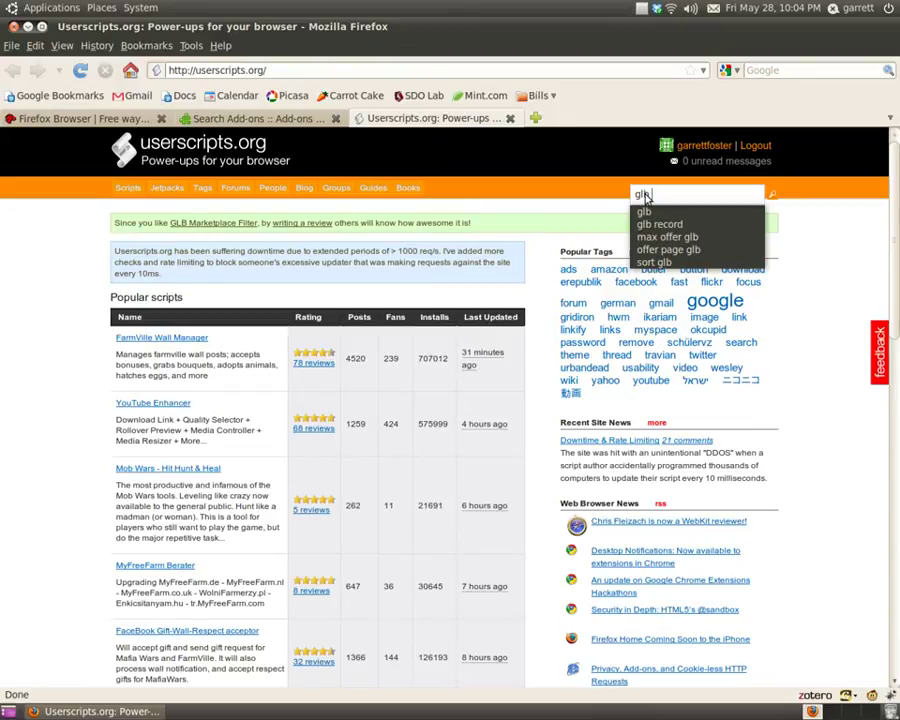
pyautogui.write(' scrou')
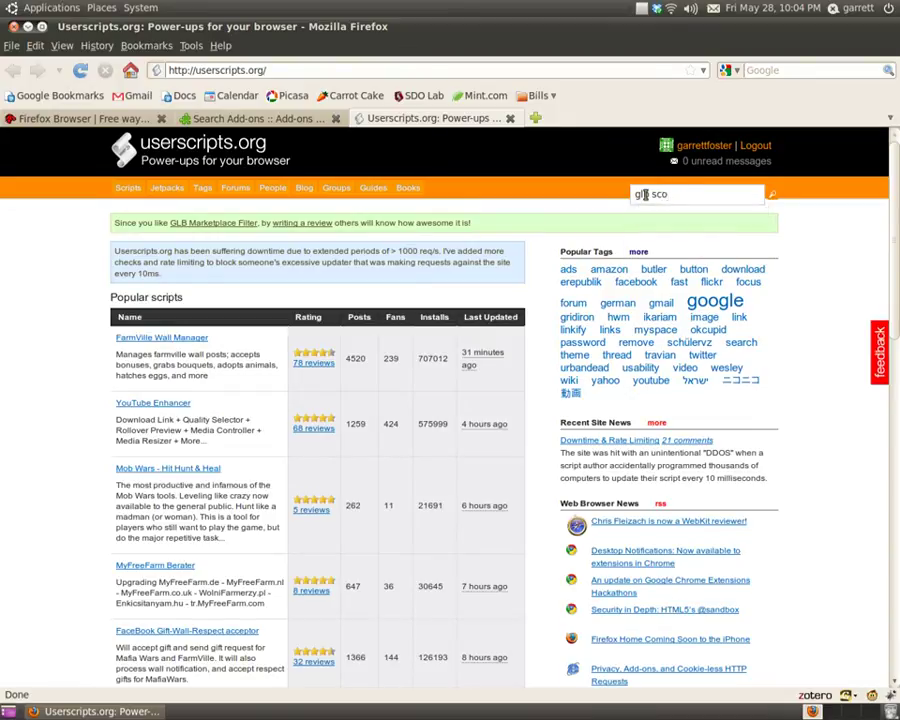
pyautogui.write('s')
pyautogui.press('Return')
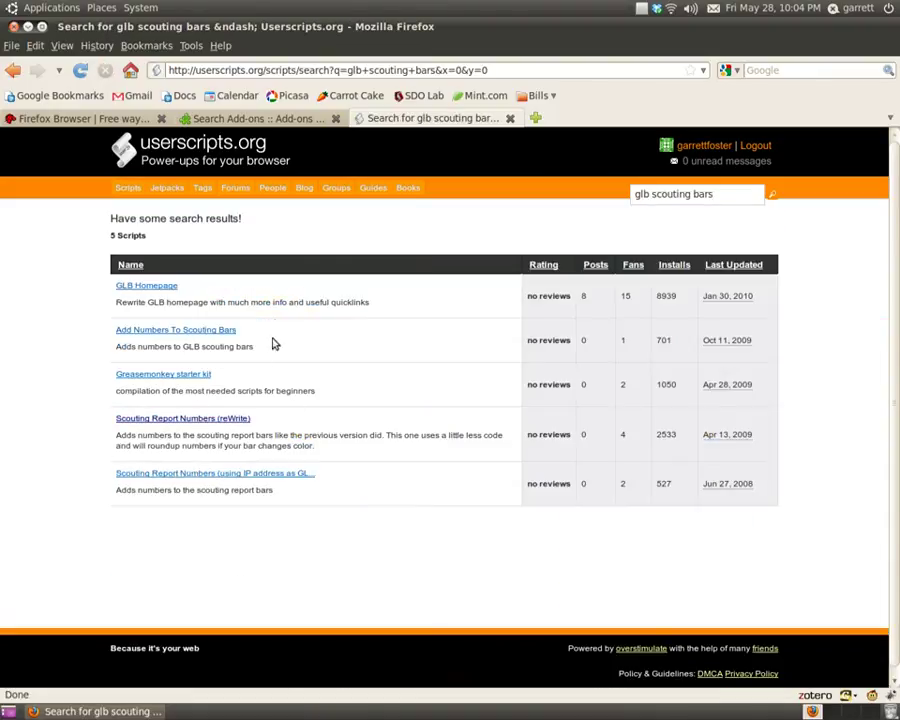
pyautogui.scroll(-1, 288, 318)
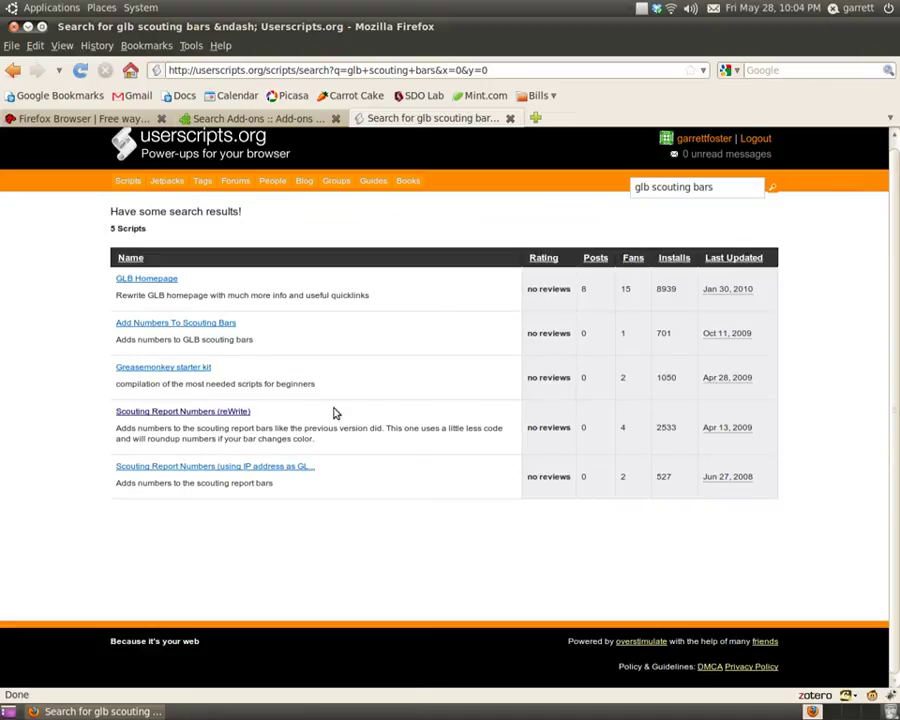
# - Install the Scouting Report Numbers (reWrite) userscript from its userscripts.org page into Greasemonkey
pyautogui.click(203, 413)
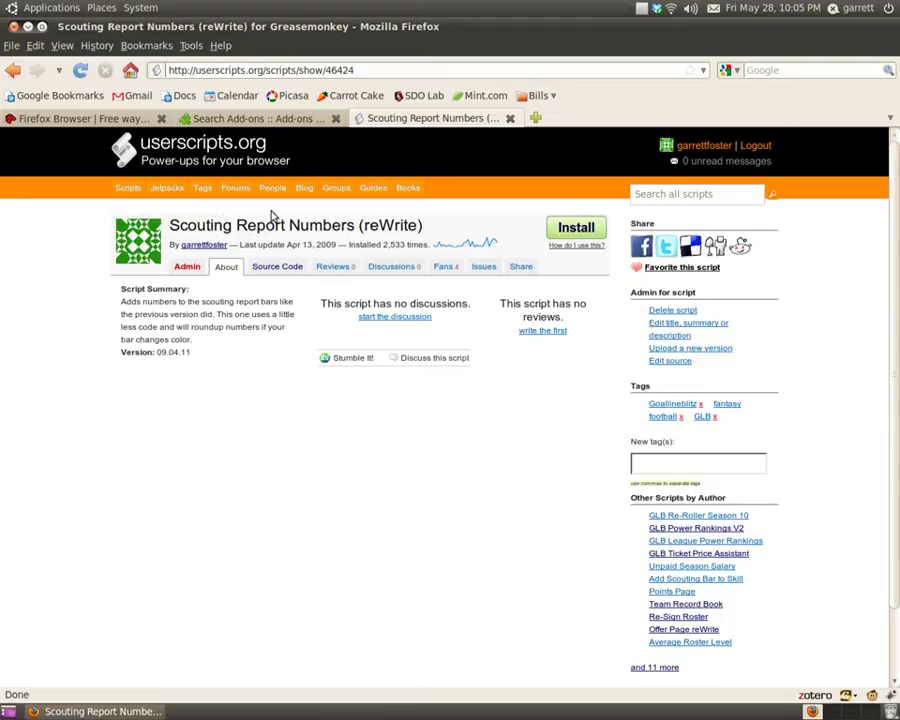
pyautogui.click(578, 231)
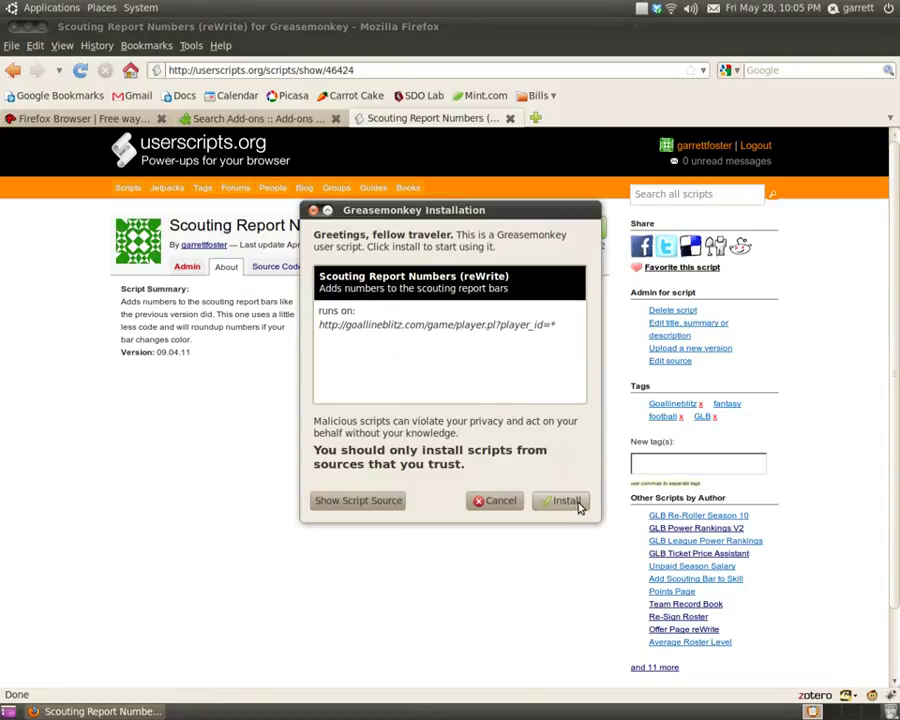
pyautogui.click(566, 501)
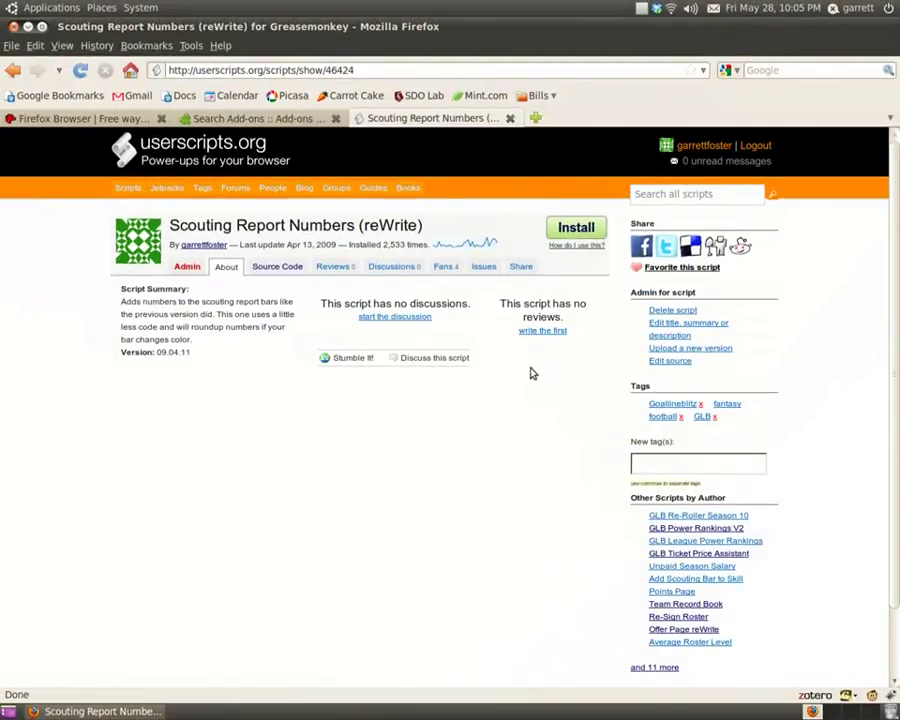
# - Type 'goal' in the address bar and go to the Goal Line Blitz home page
pyautogui.click(467, 69)
pyautogui.write('gaol')
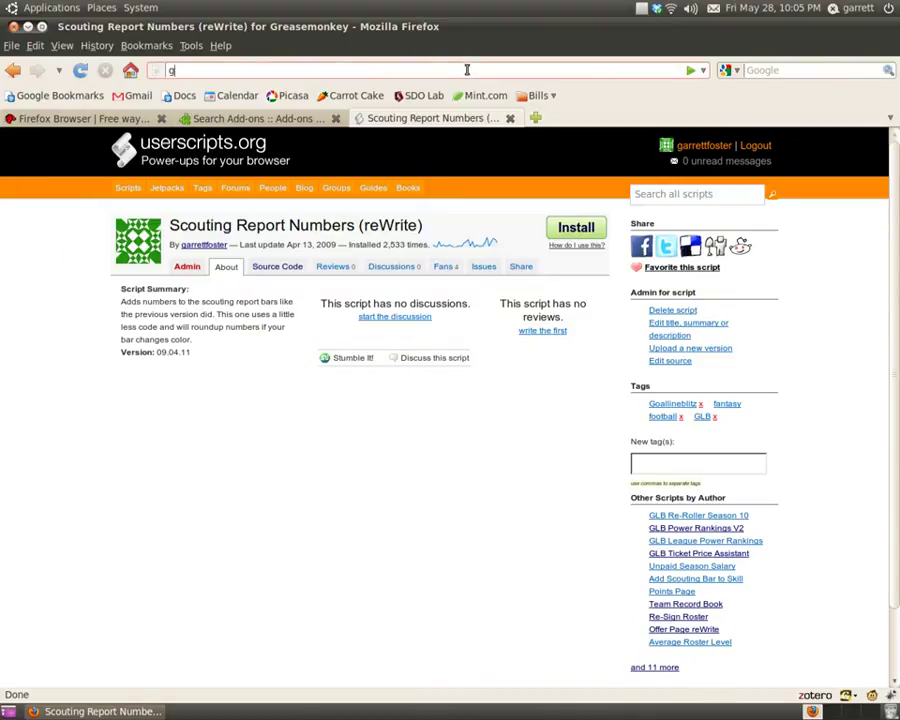
pyautogui.press('BackSpace')
pyautogui.press('BackSpace')
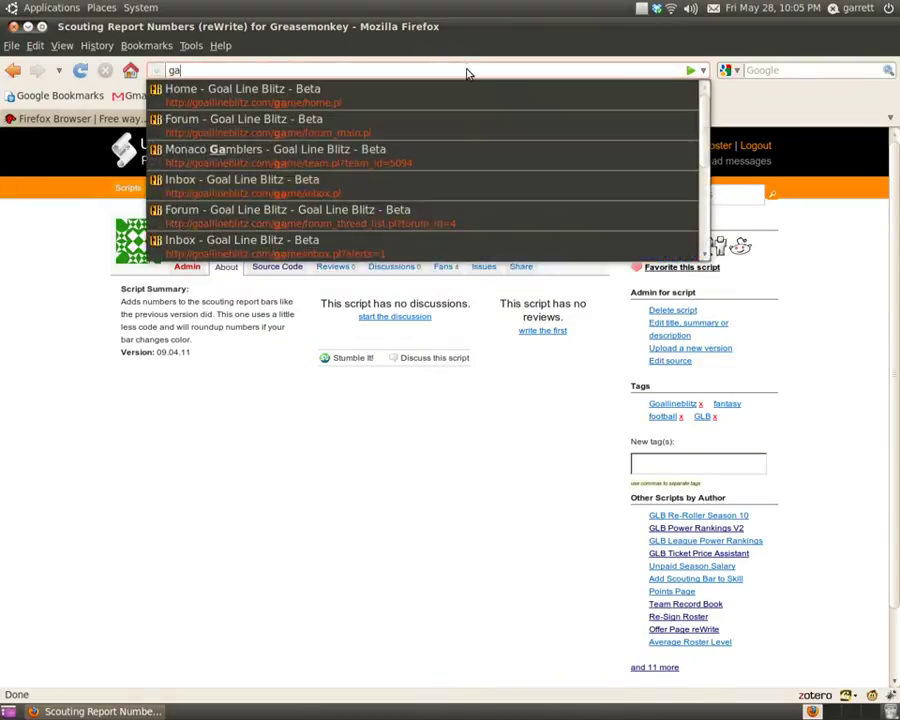
pyautogui.write('aol')
pyautogui.press('BackSpace')
pyautogui.press('BackSpace')
pyautogui.press('BackSpace')
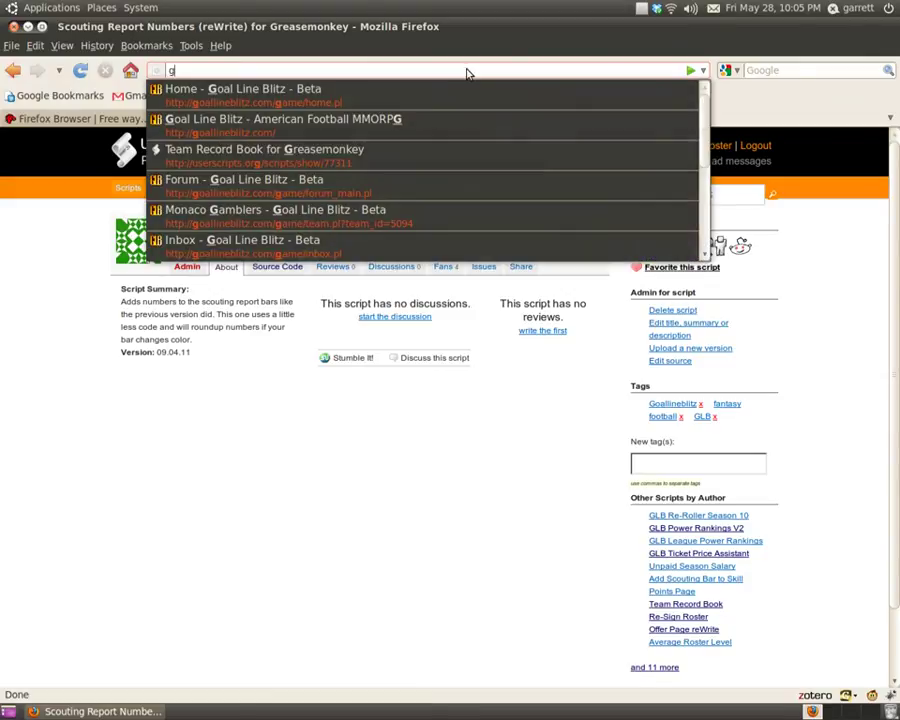
pyautogui.write('oal')
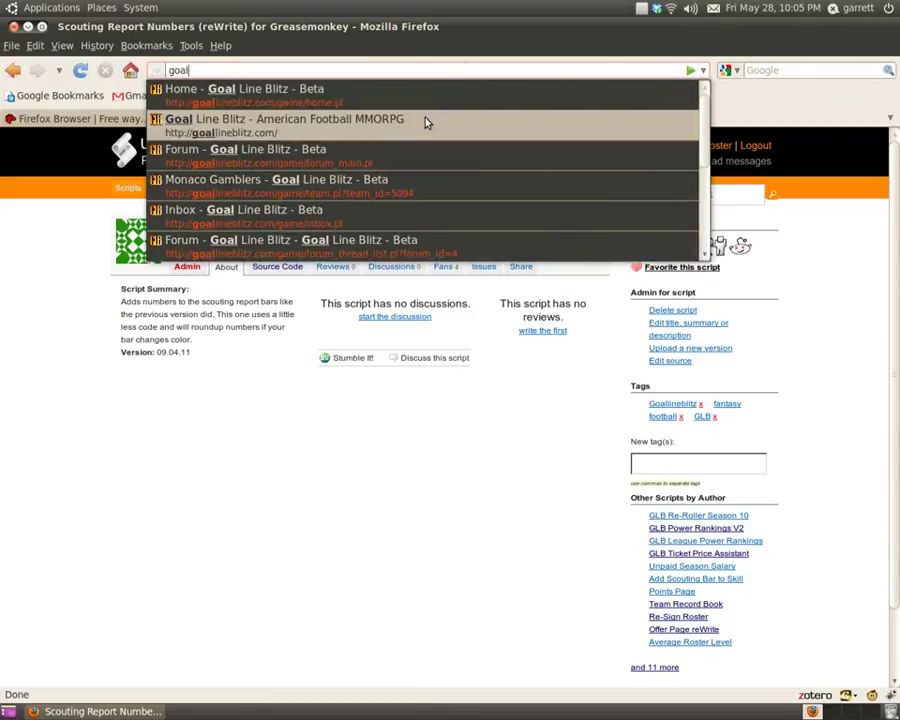
pyautogui.click(428, 98)
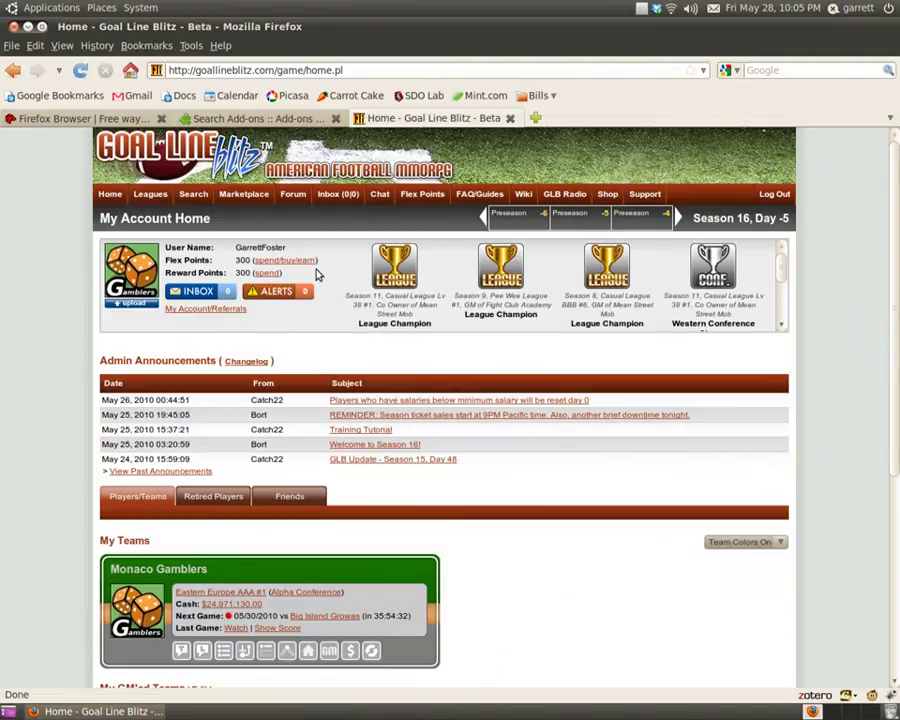
# - Open the Machine Gun Soldier player page, whose scouting bars show numbers like Overall 51
pyautogui.scroll(-5, 321, 392)
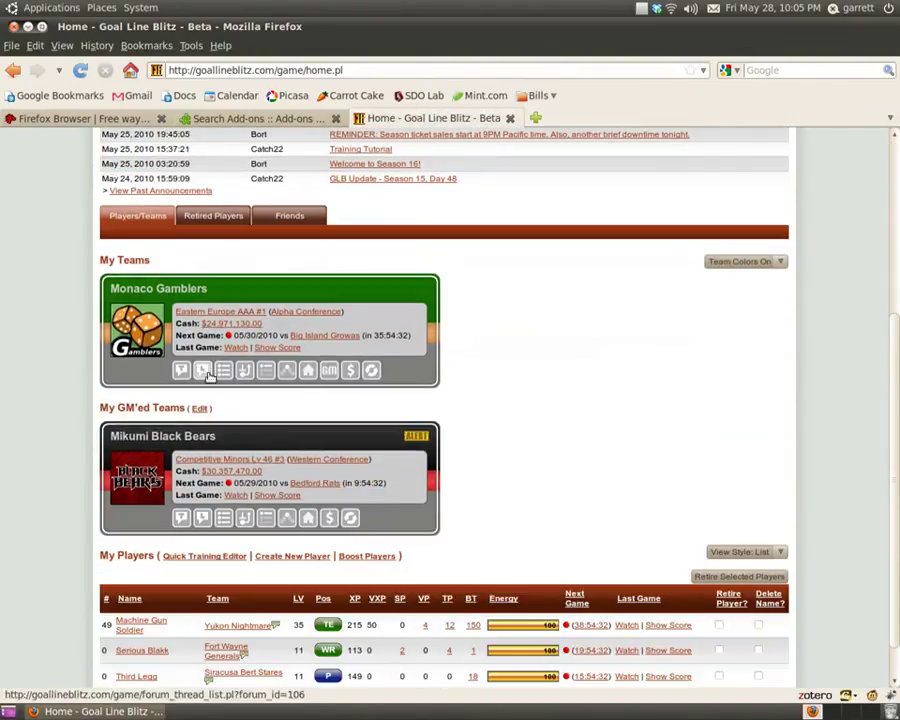
pyautogui.scroll(-1, 203, 538)
pyautogui.click(178, 584)
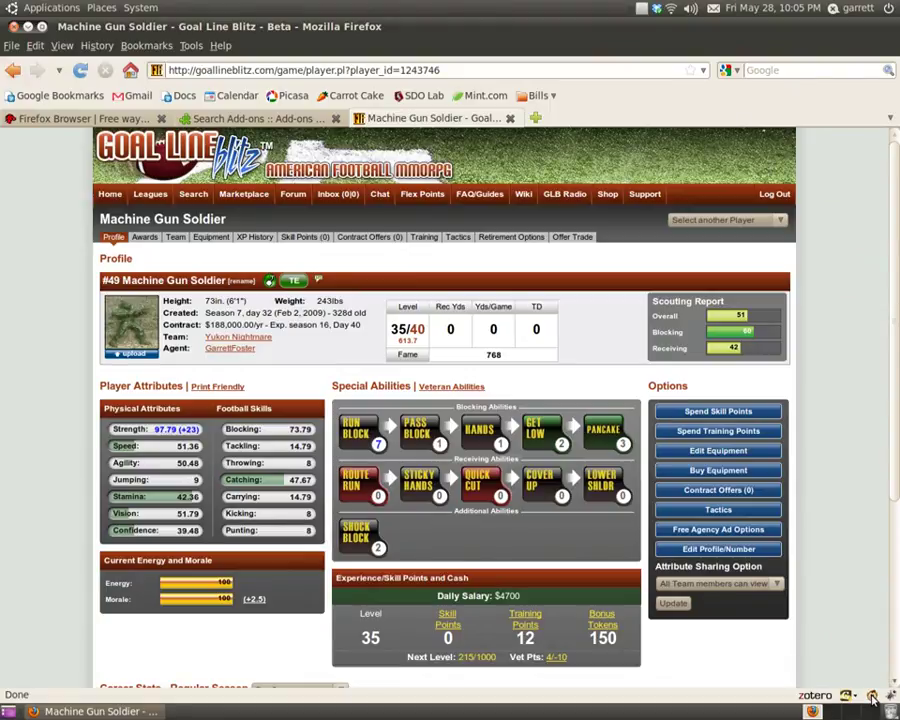
# - Uncheck Scouting Report Numbers (reWrite) in the Greasemonkey menu and reload the player page
pyautogui.rightClick(872, 697)
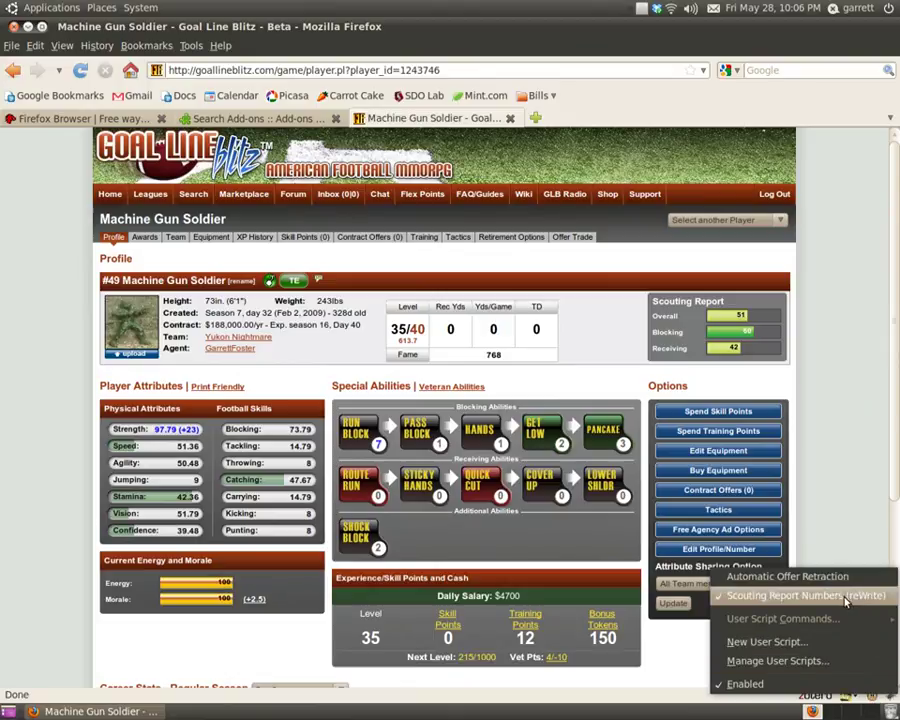
pyautogui.click(745, 603)
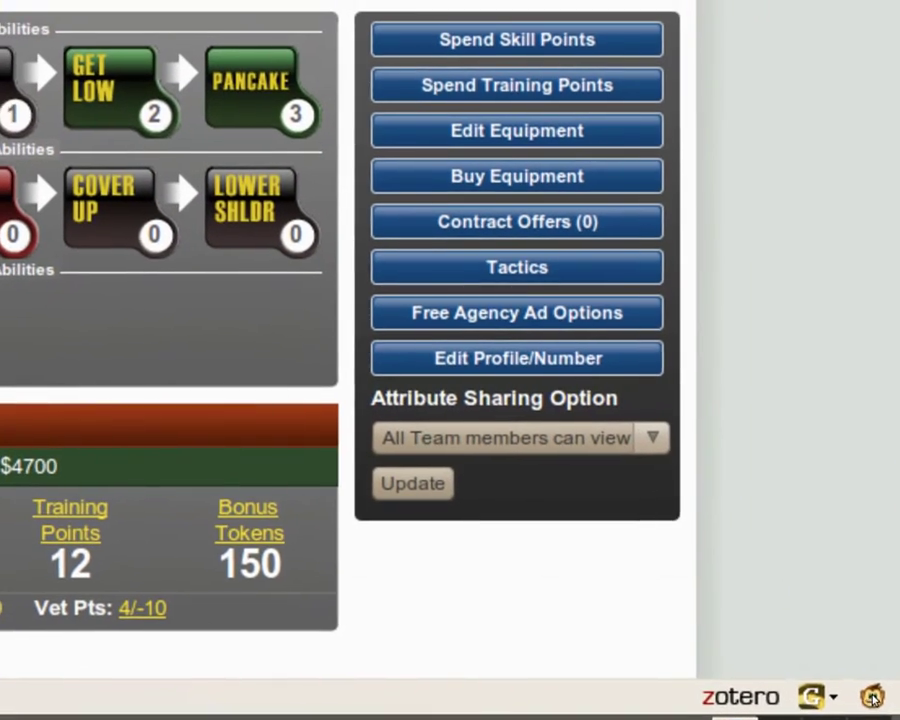
pyautogui.rightClick(866, 690)
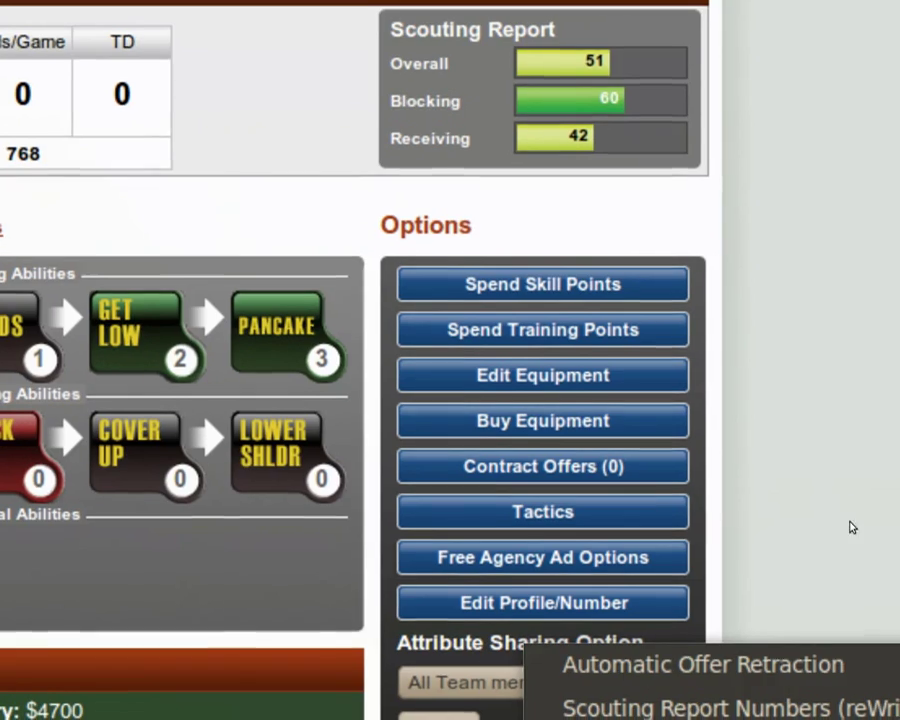
pyautogui.click(851, 527)
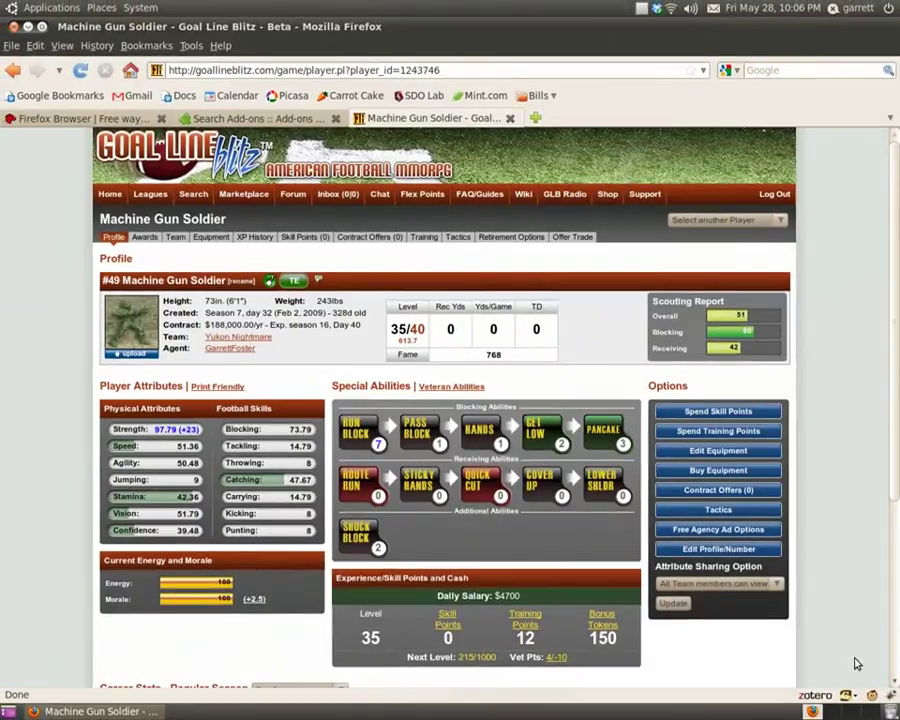
pyautogui.click(80, 70)
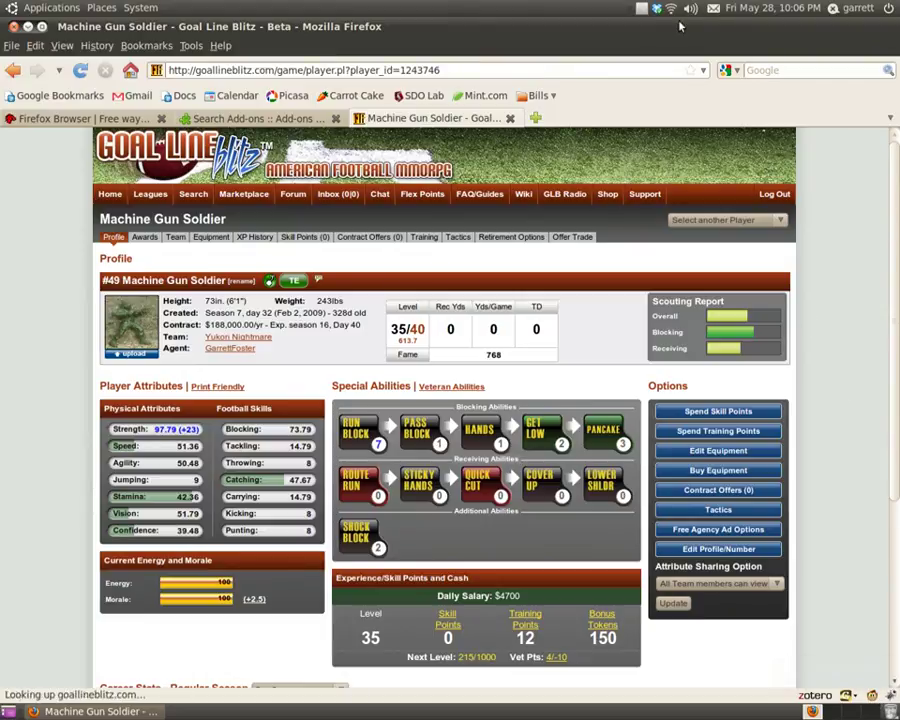
# - In a new tab, search Google for 'notepad++' and open the official Notepad++ site result
pyautogui.click(536, 118)
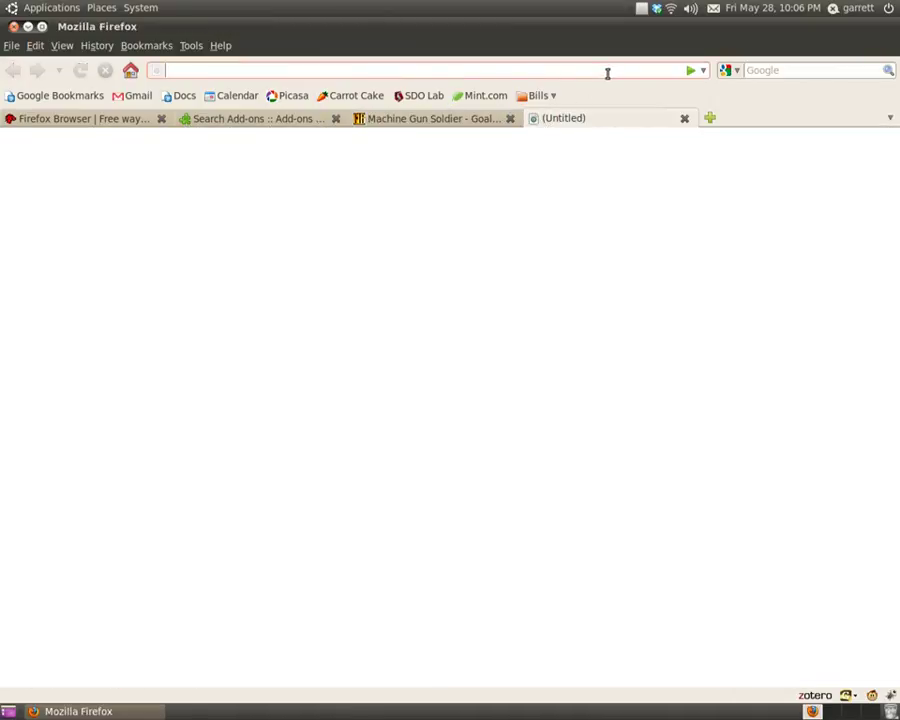
pyautogui.click(797, 70)
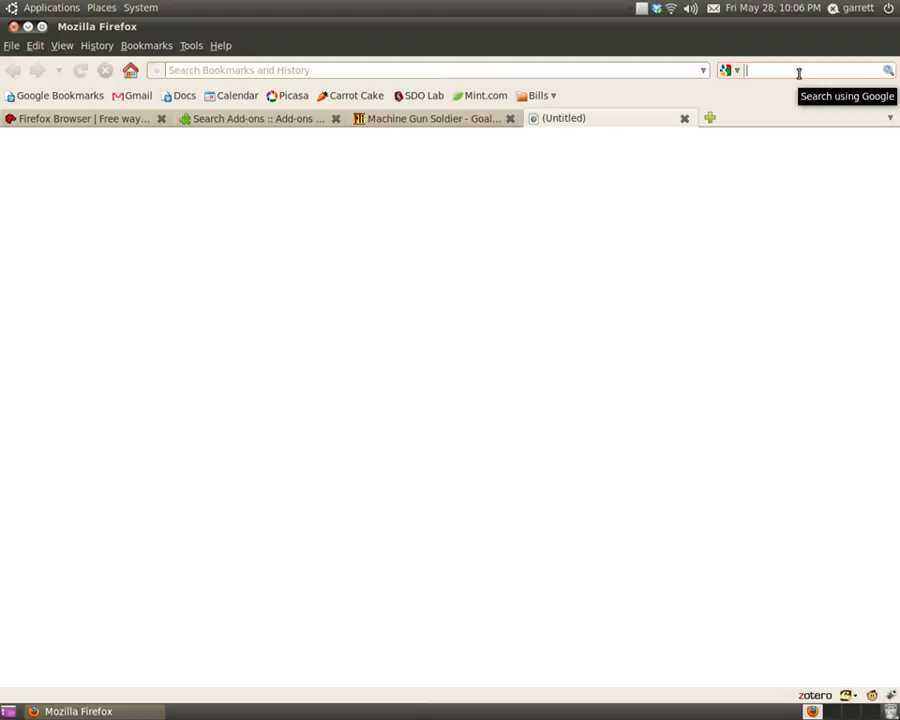
pyautogui.write('notepadd')
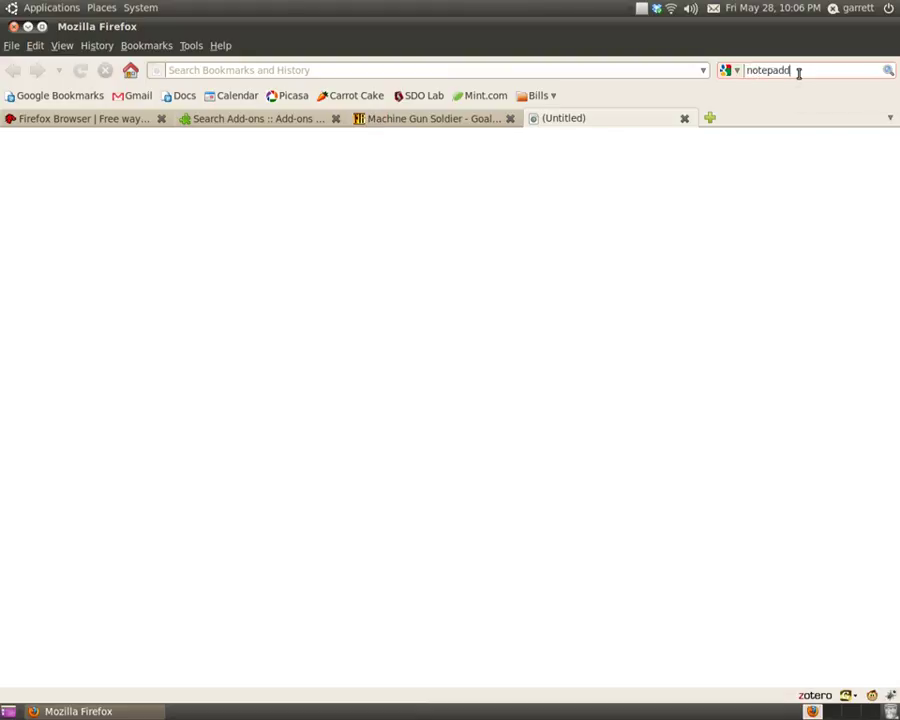
pyautogui.press('BackSpace')
pyautogui.write('++')
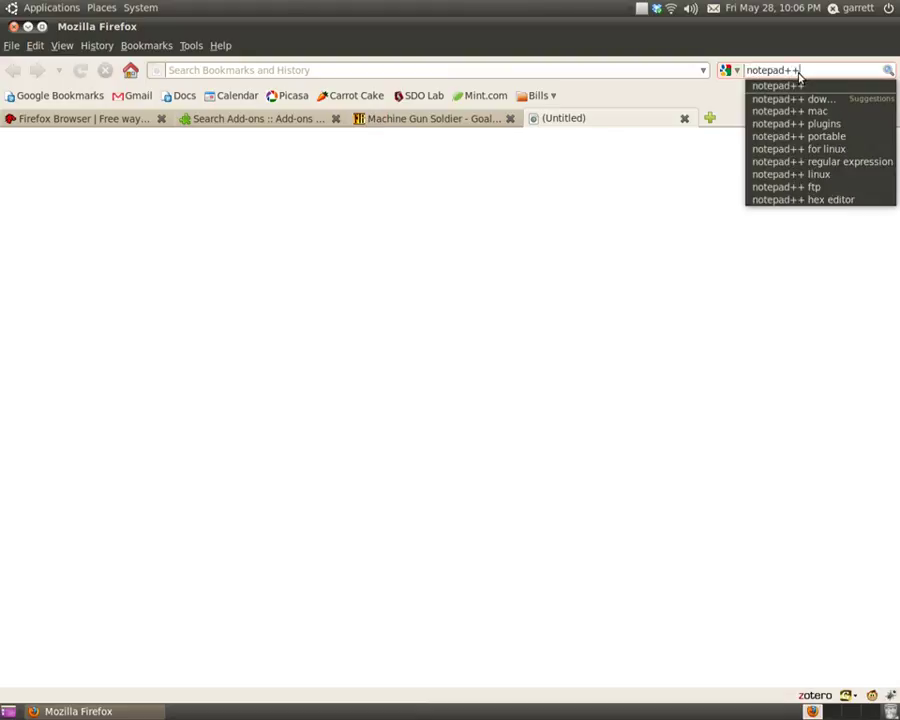
pyautogui.press('Return')
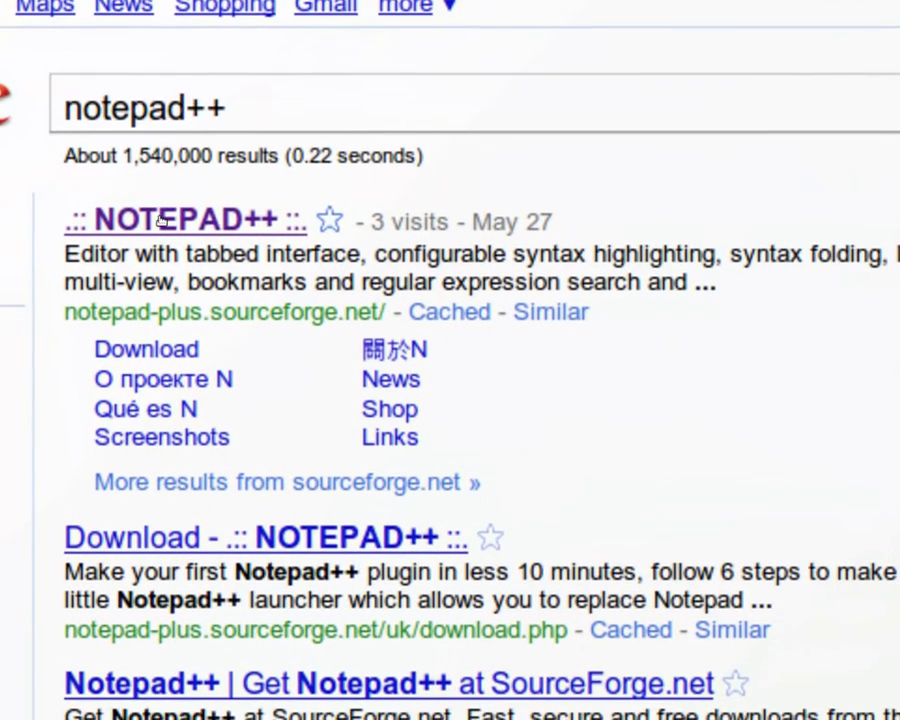
pyautogui.click(160, 237)
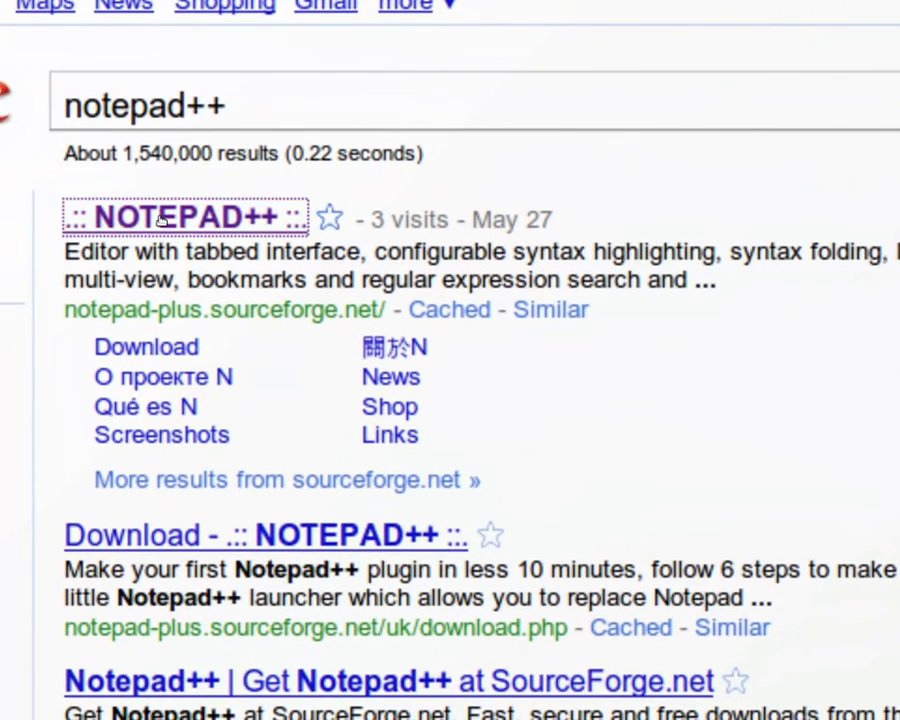